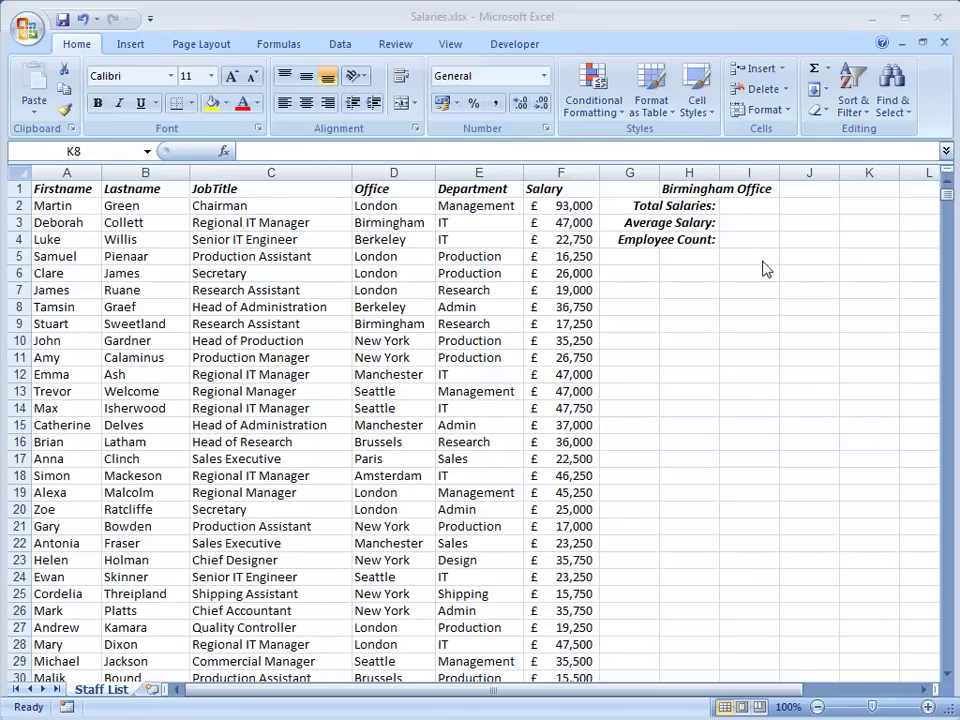
Step: In I2, begin the Birmingham total salaries formula with =SUMIF(
left_click(756, 207)
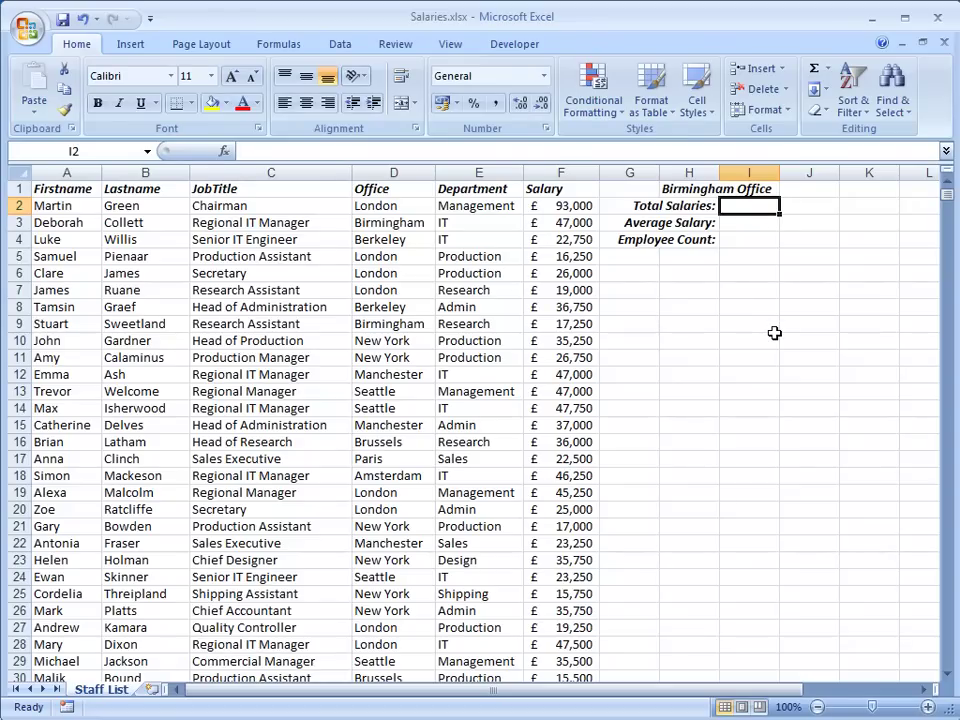
type("=S")
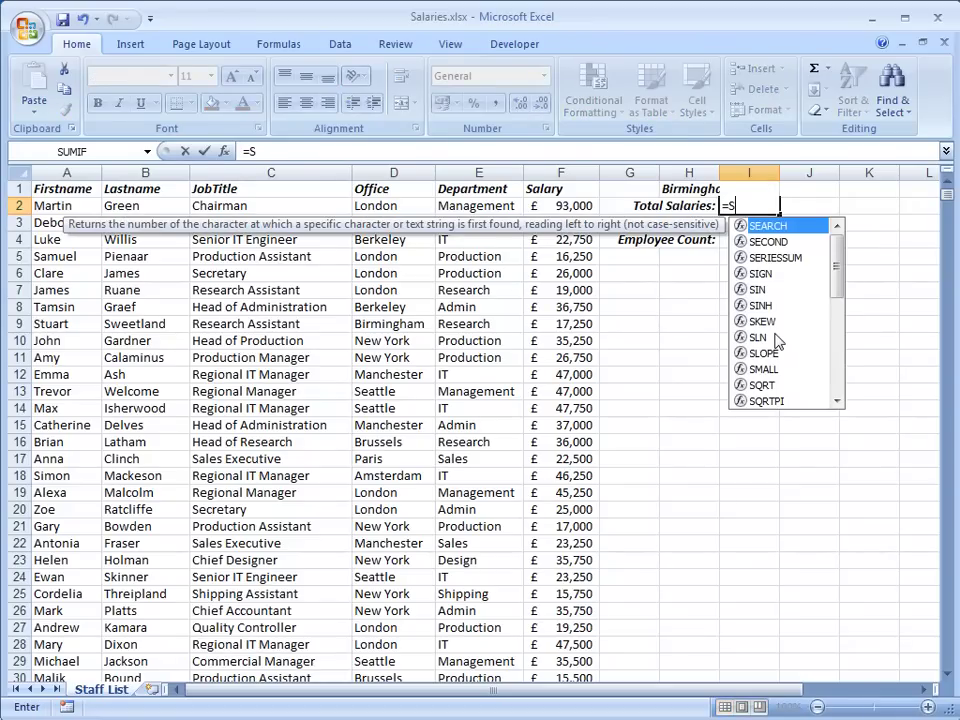
type("UMIF")
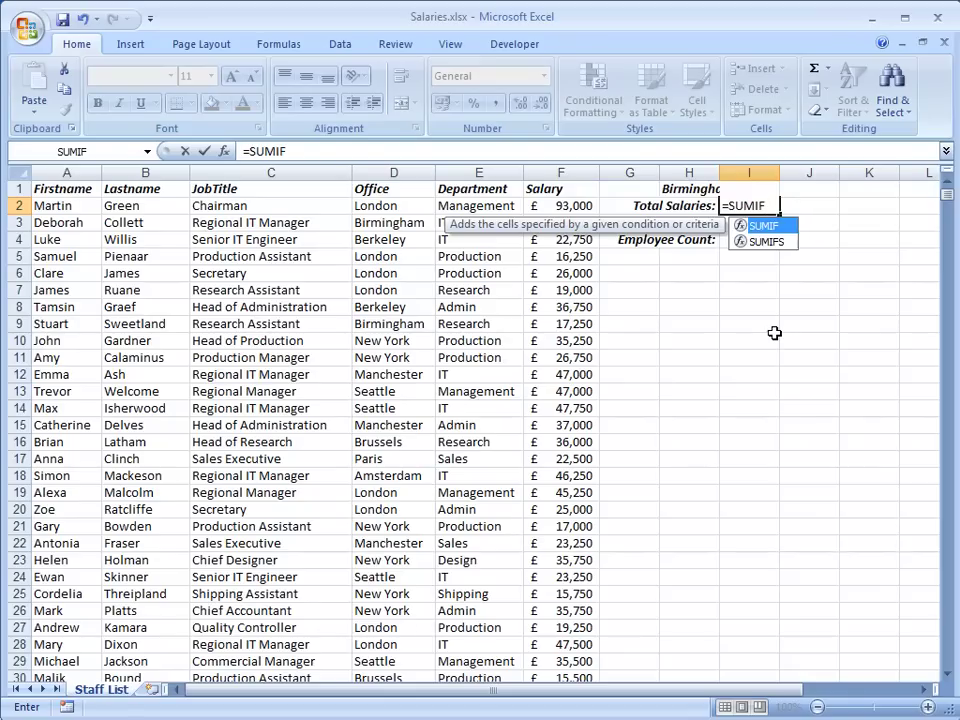
type("(")
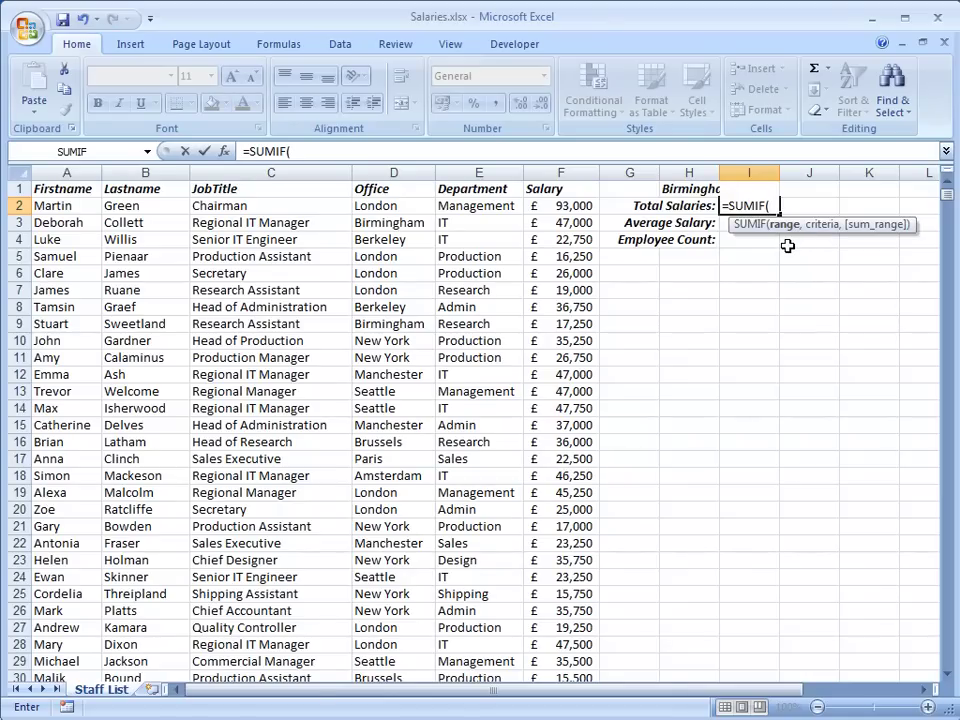
Step: Complete the formula as =SUMIF(D:D,"Birmingham",F:F), returning 1932250
left_click(406, 172)
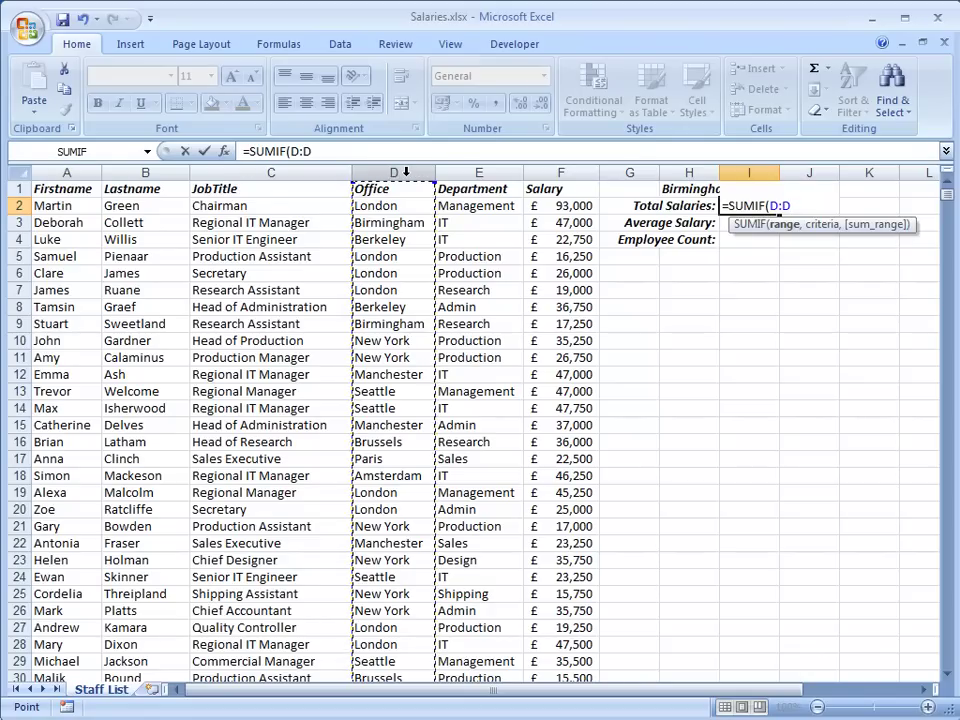
type(",")
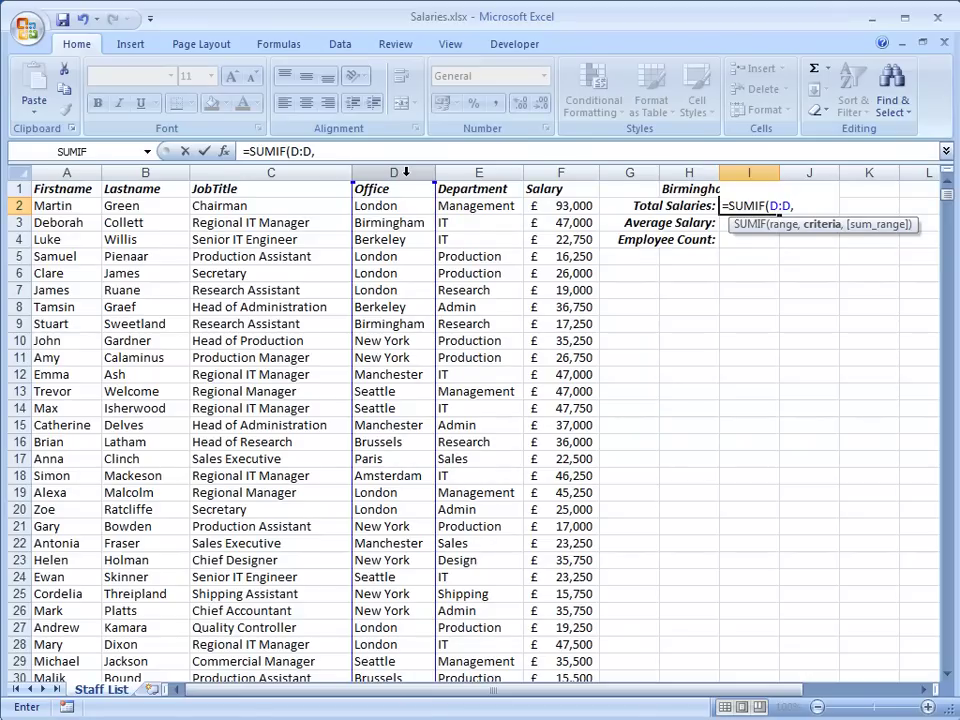
type("\"Birmin")
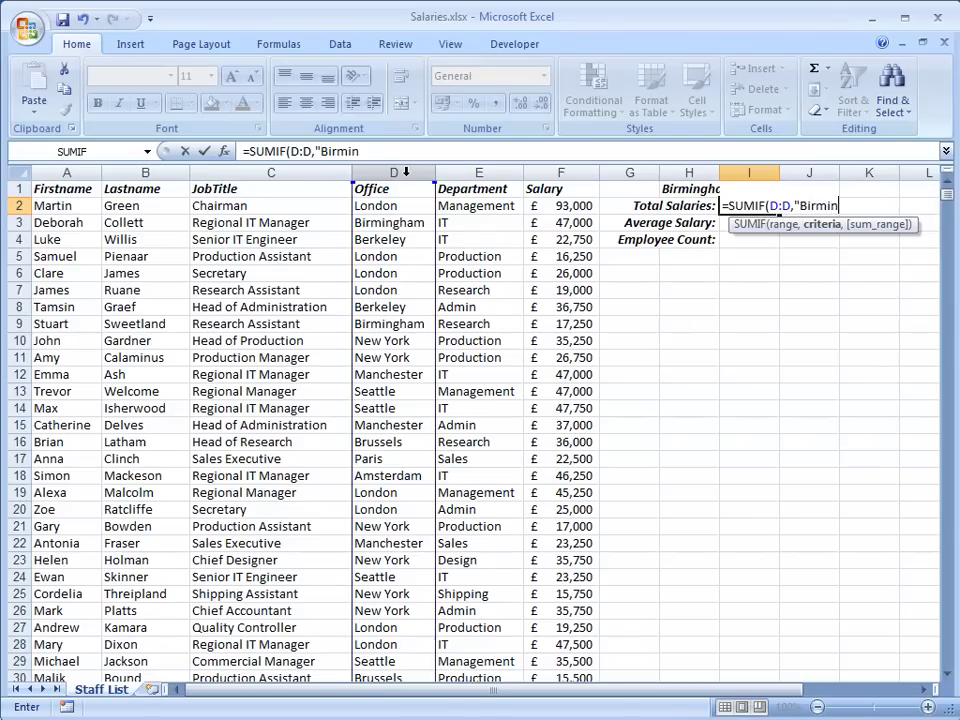
type("gham\"")
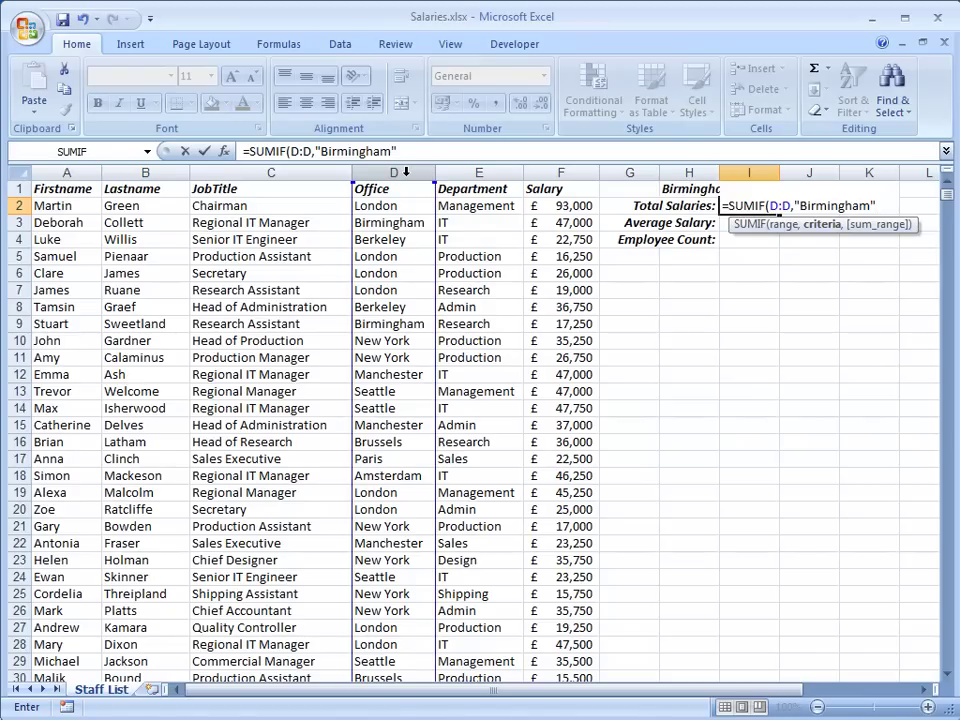
type(",")
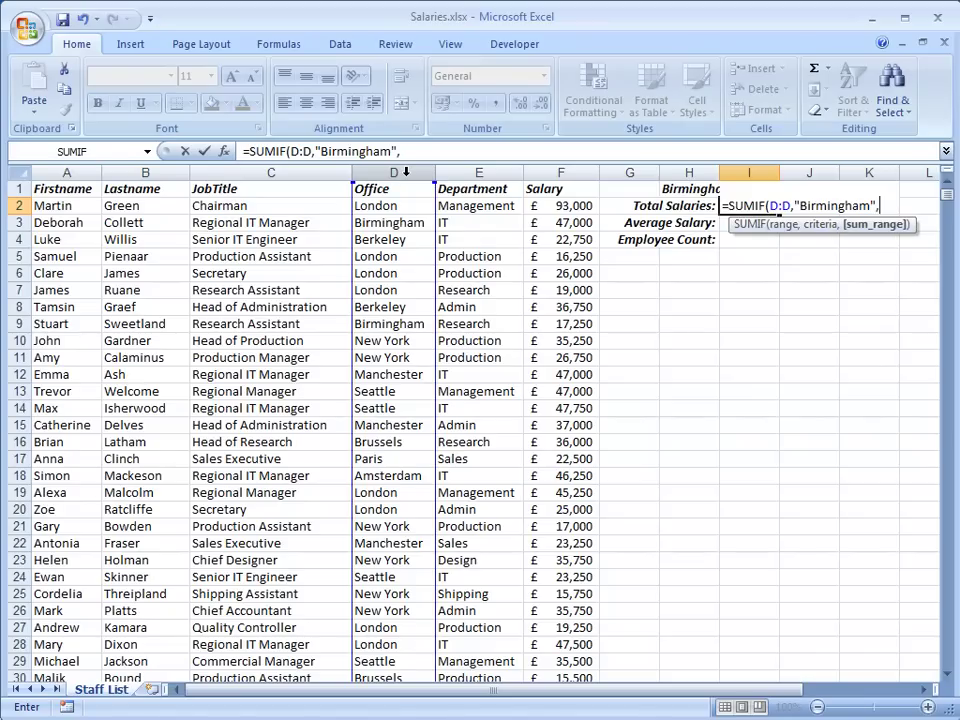
left_click(570, 172)
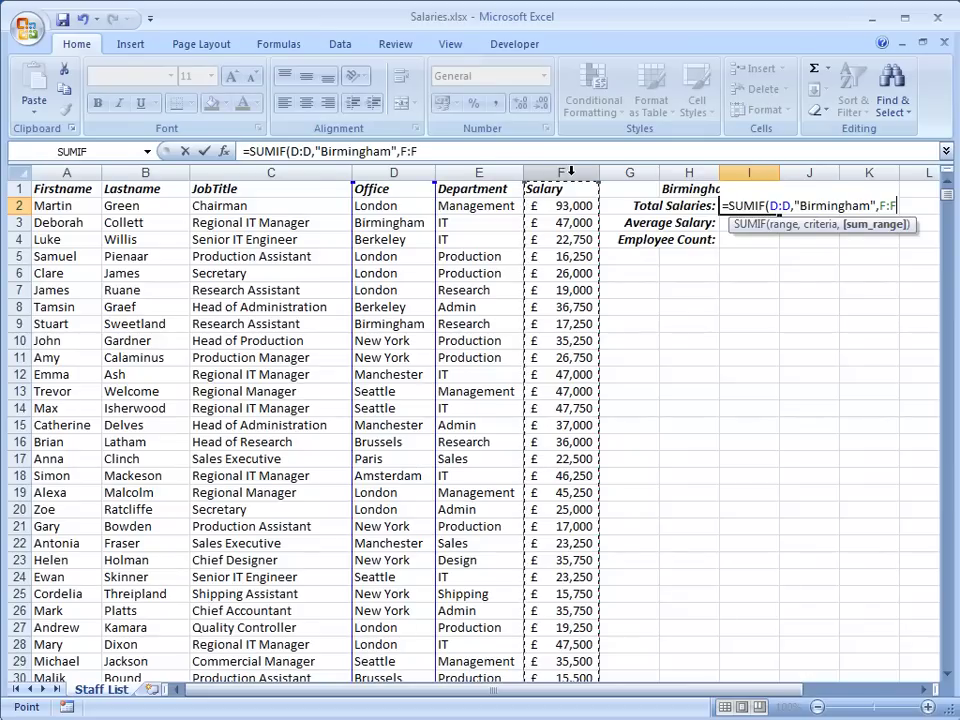
type(")")
key("Return")
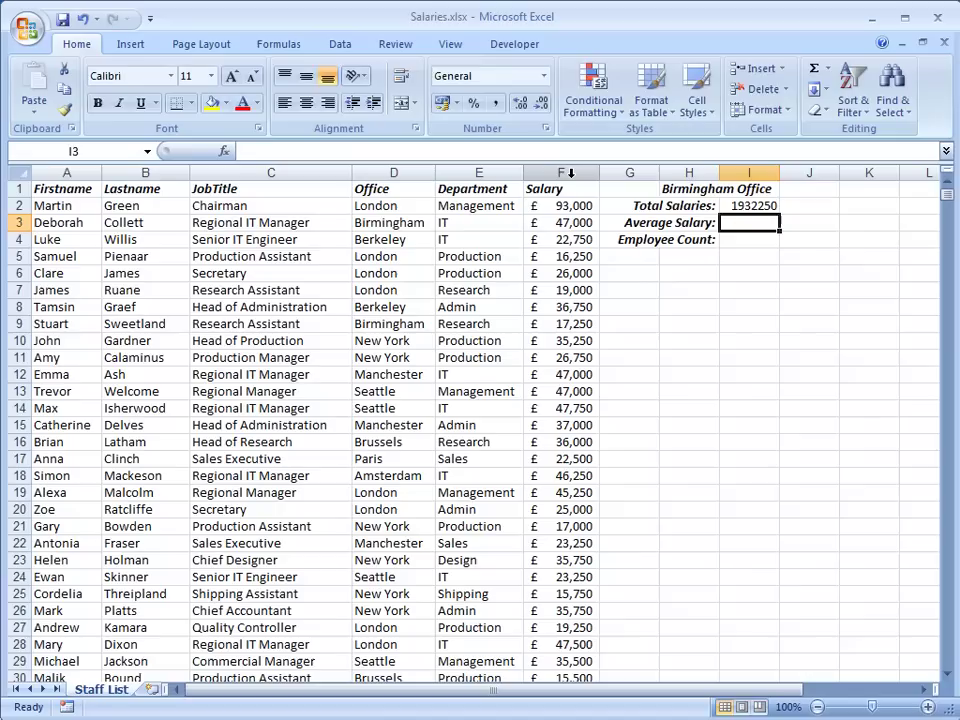
Step: Enter =AVERAGEIF(D:D,"Birmingham",F:F) in I3, giving an average salary of 25094.16
type("=A")
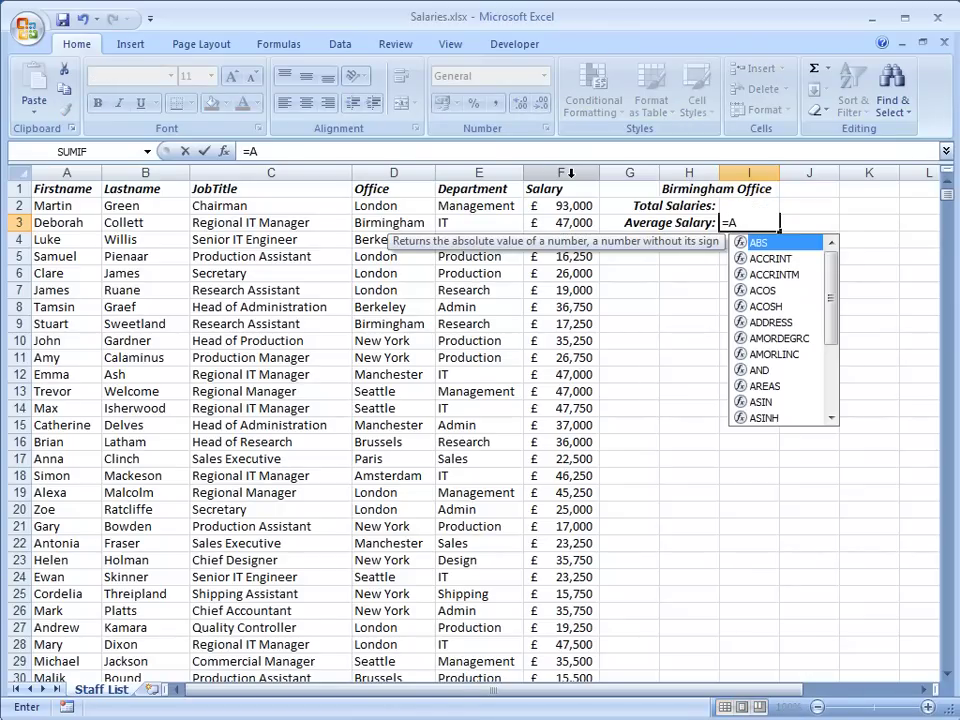
type("V")
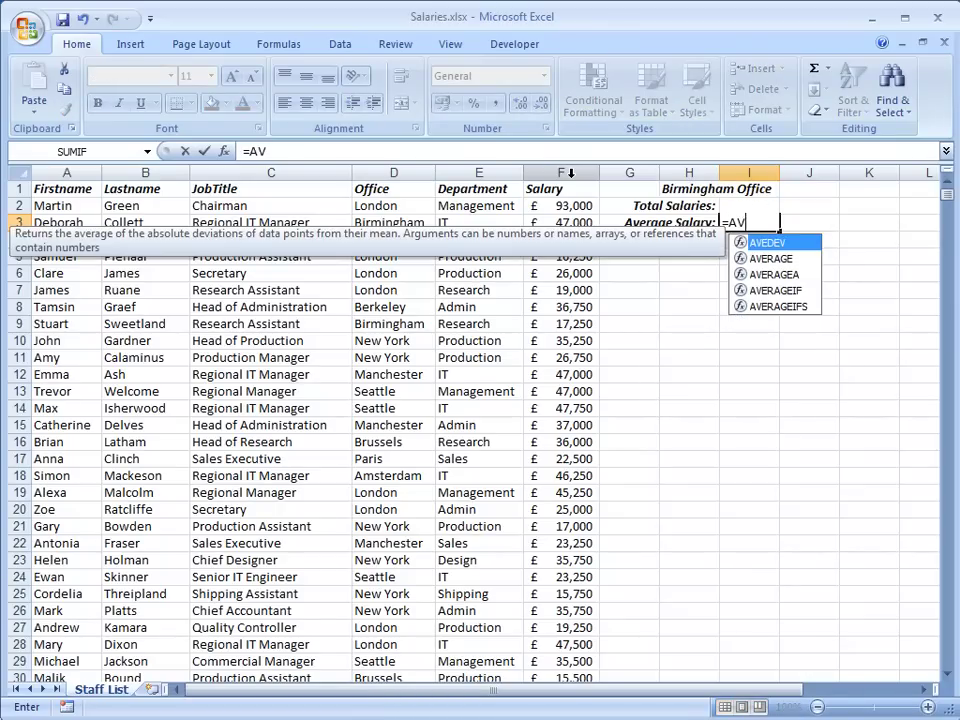
double_click(790, 291)
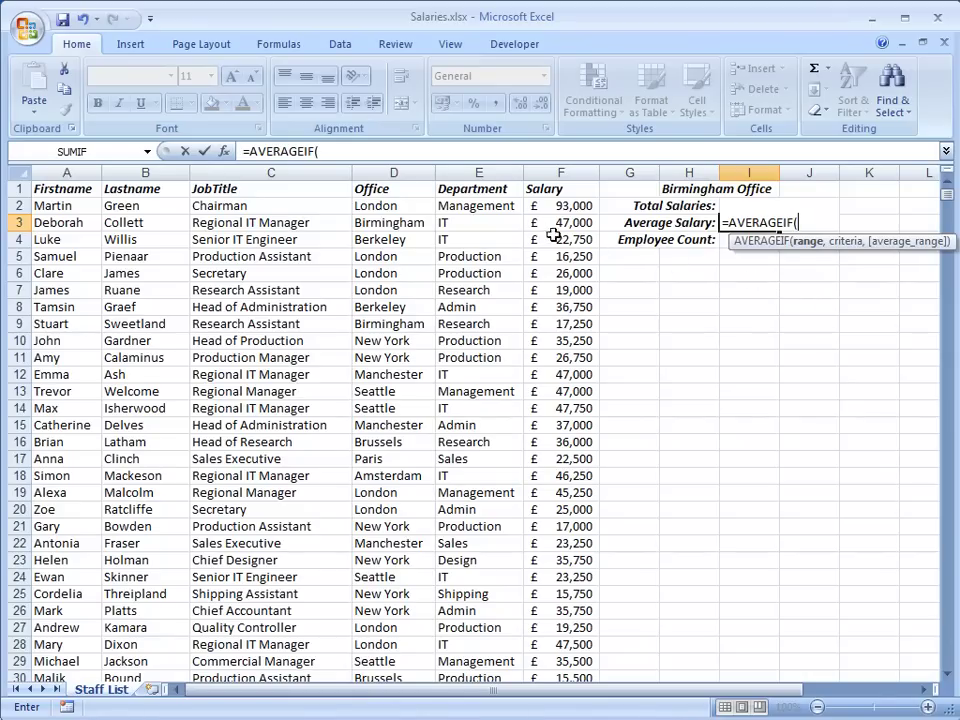
left_click(416, 172)
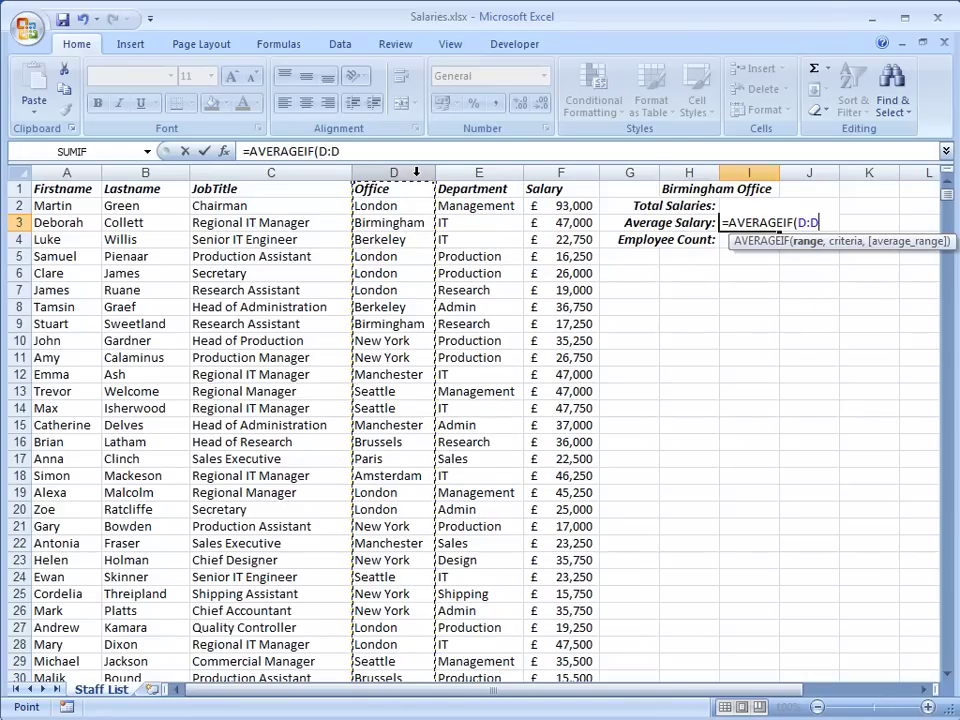
type(",")
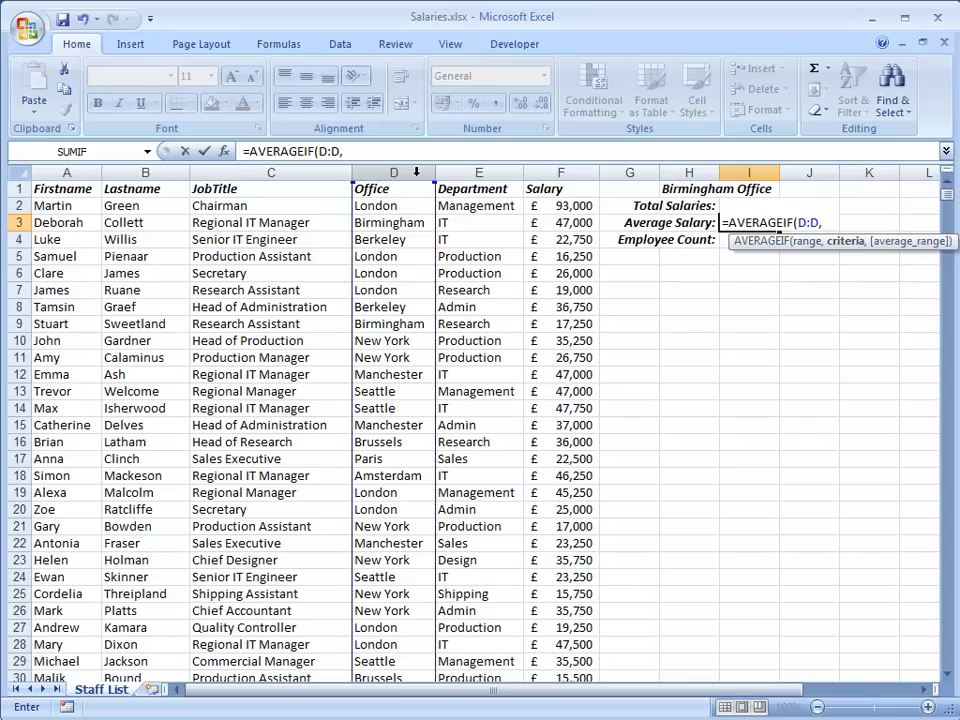
type("\"Birmingham")
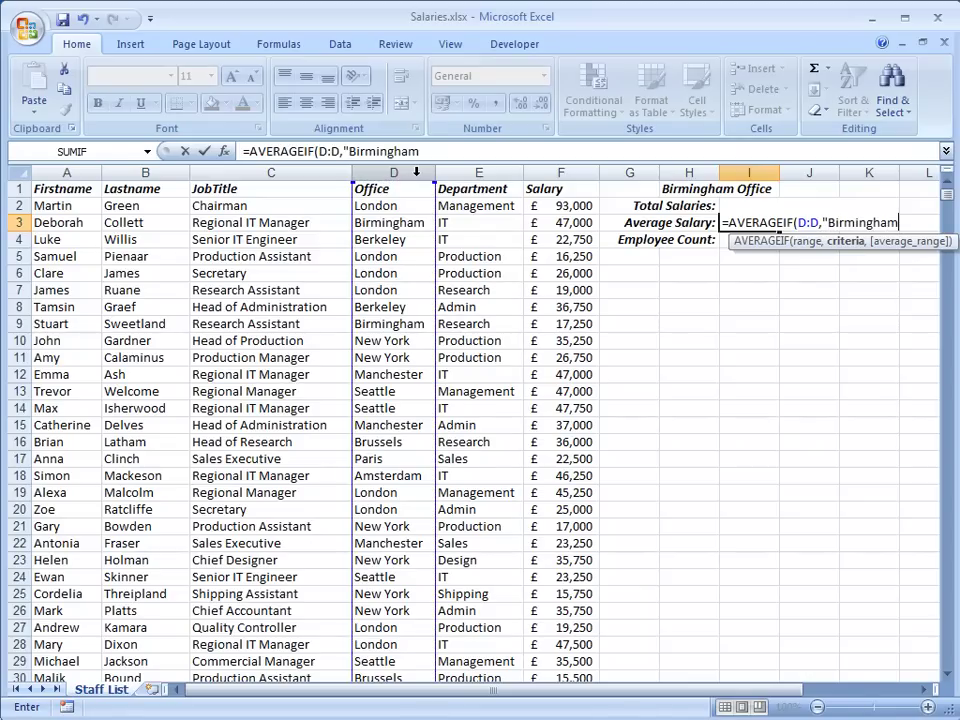
type("\",")
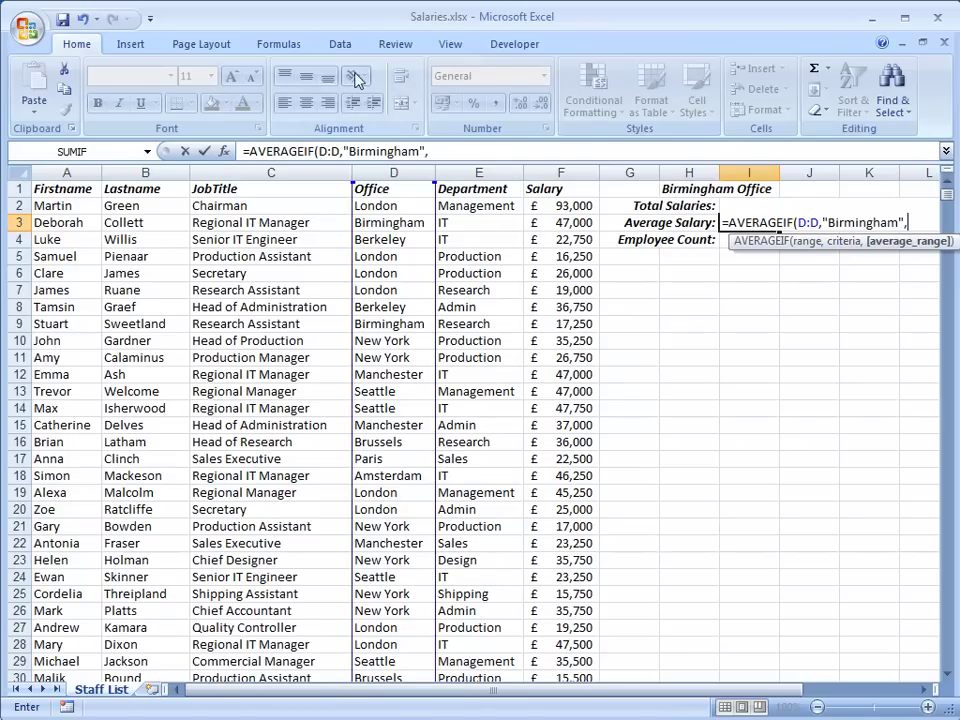
left_click(570, 173)
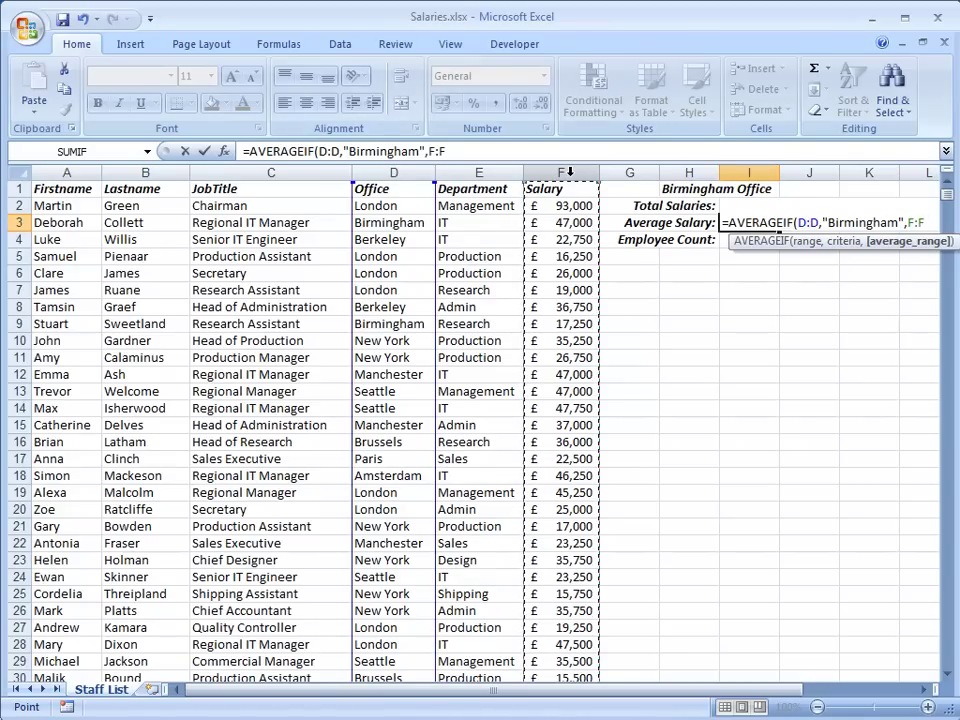
type(")")
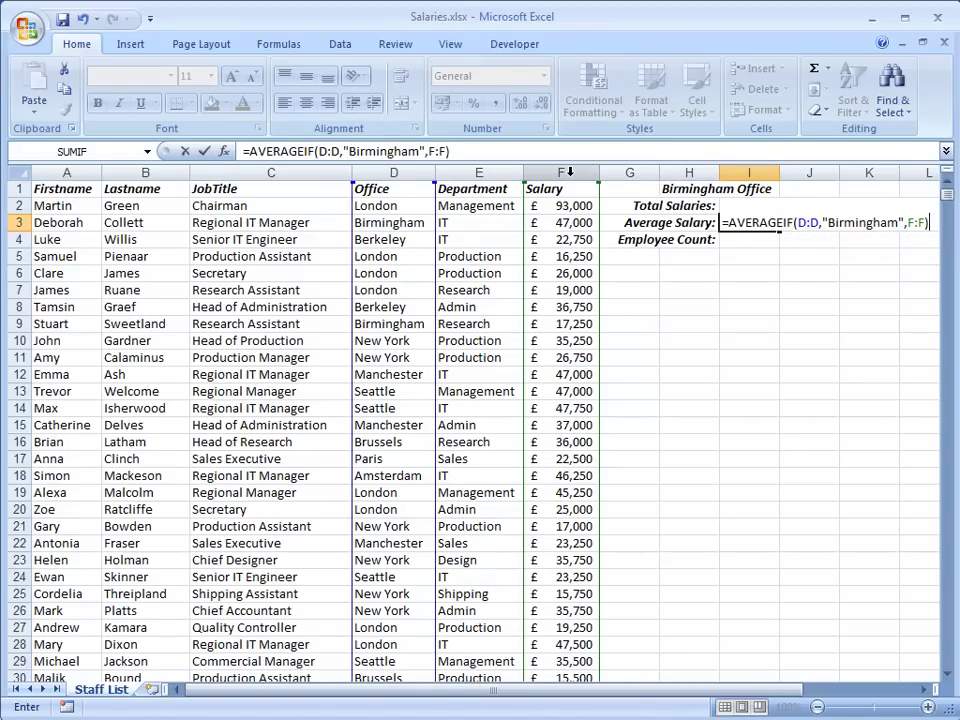
key("Return")
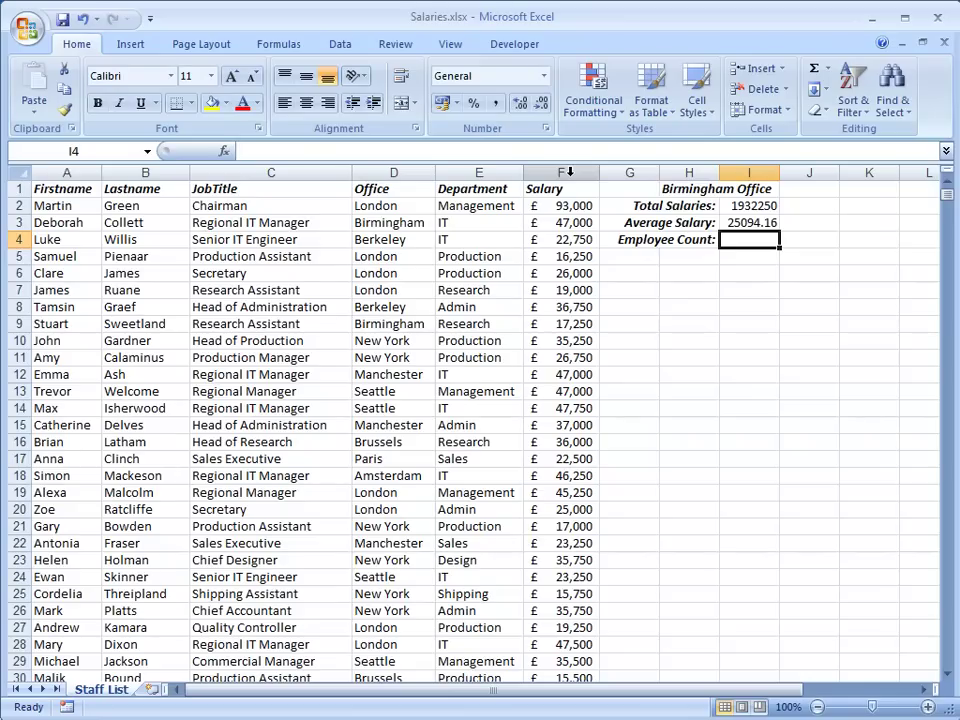
Step: Enter =COUNTIF(D:D,"Birmingham") in I4, giving an employee count of 77
type("=cou")
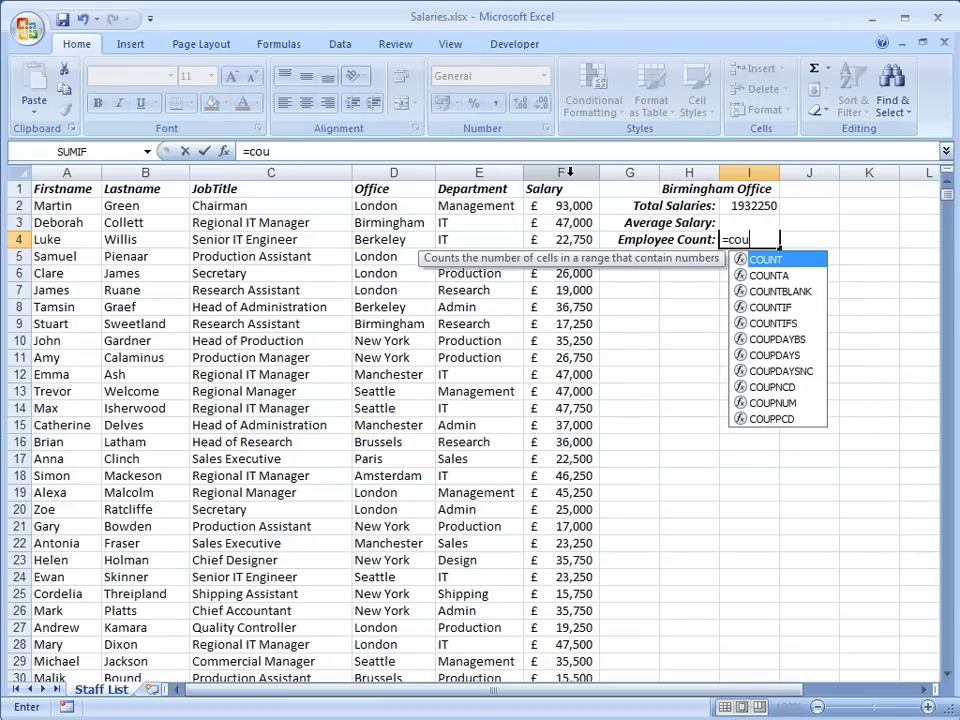
left_click(785, 308)
double_click(785, 308)
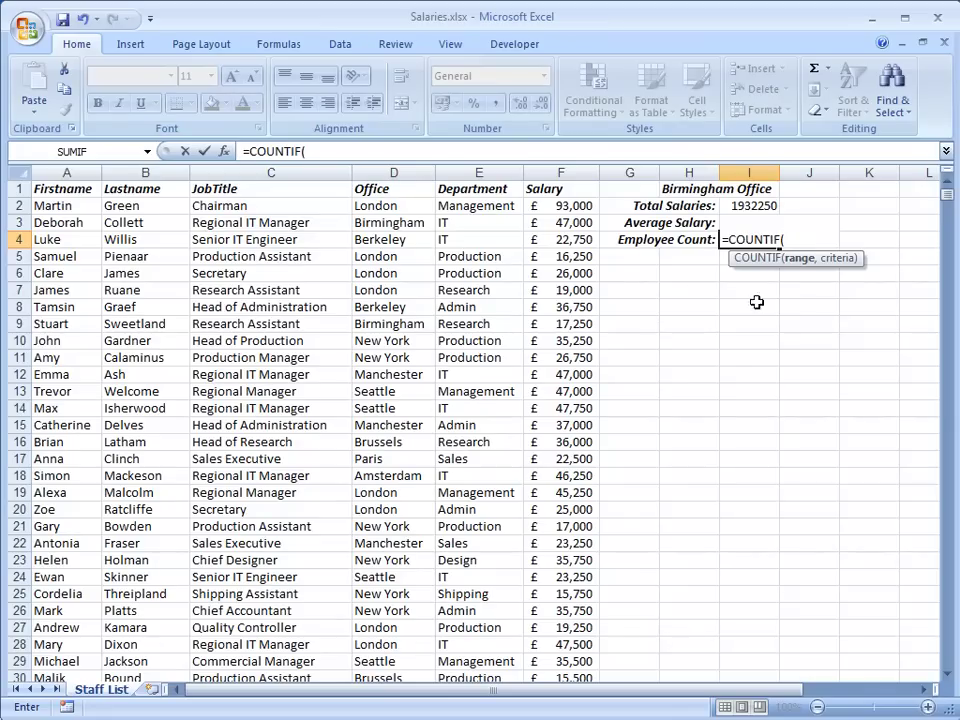
left_click(414, 172)
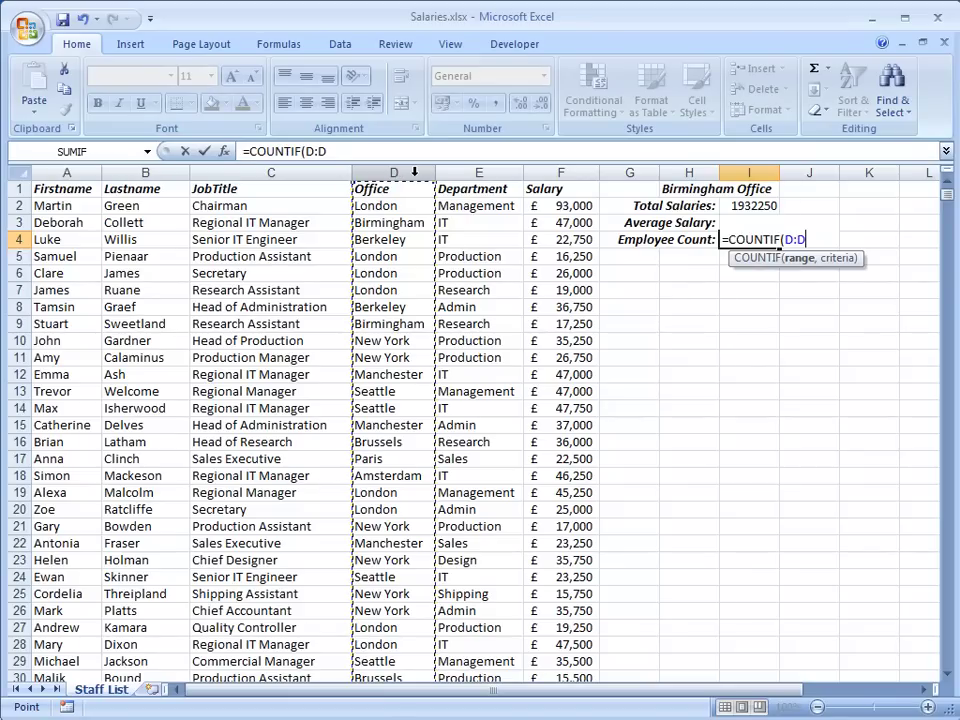
type(",")
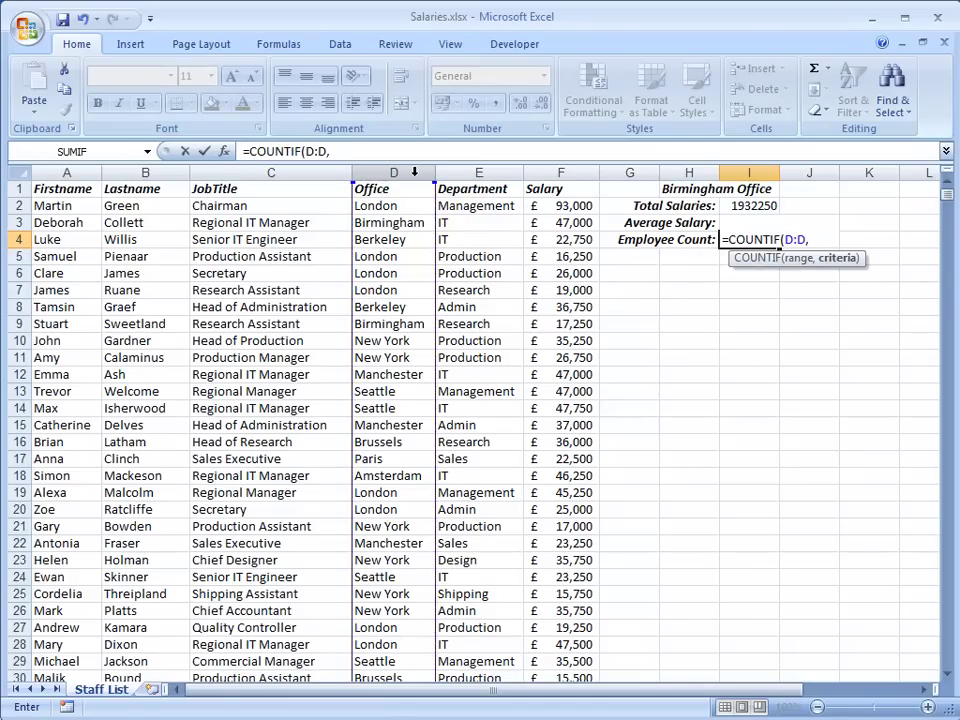
type("\"Birmingham\"")
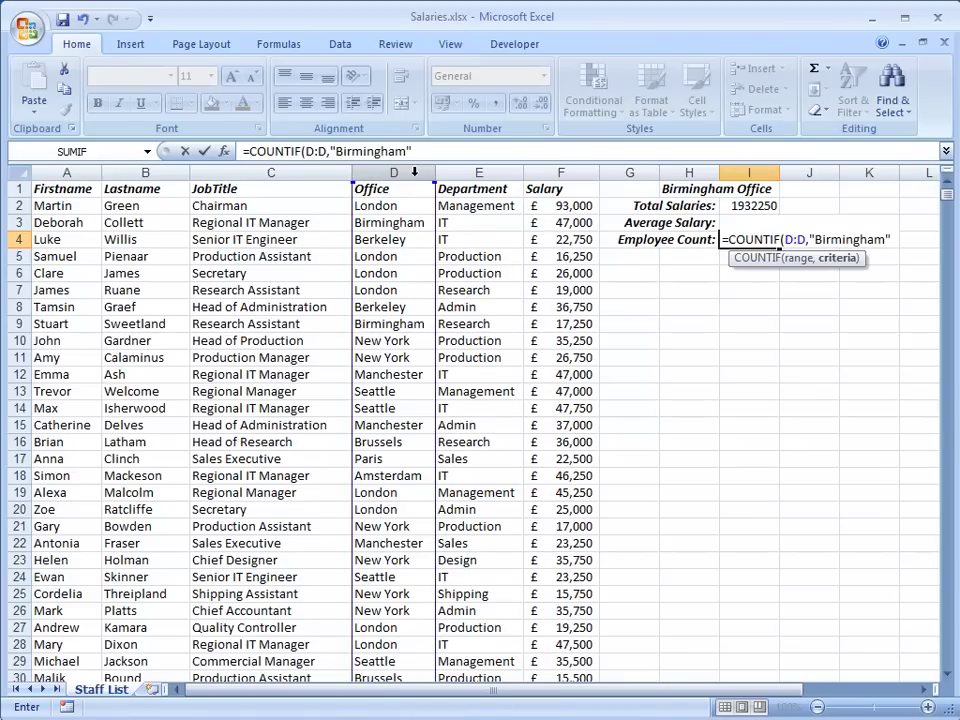
key("Return")
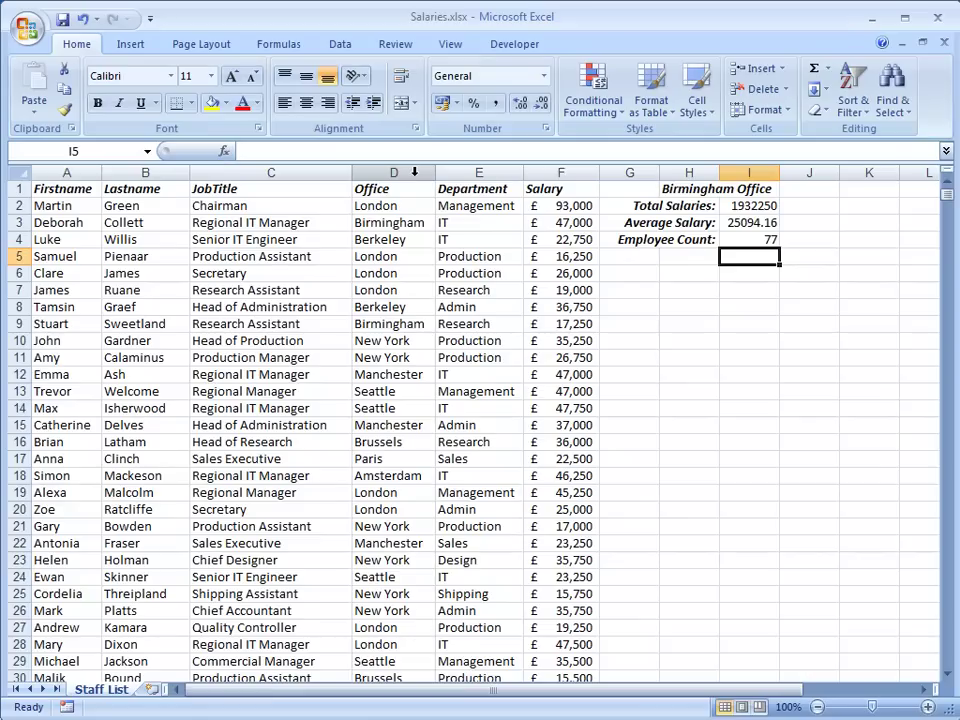
key("Down")
key("Down")
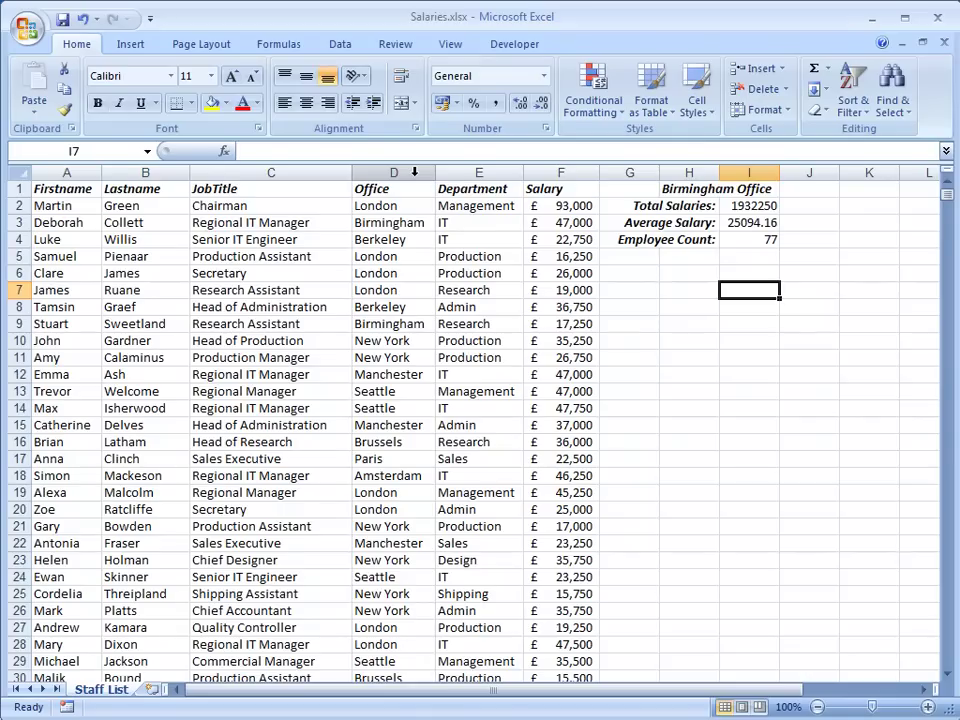
Step: Check the average by dividing total salaries by employee count, then clear that result from I7
type("=")
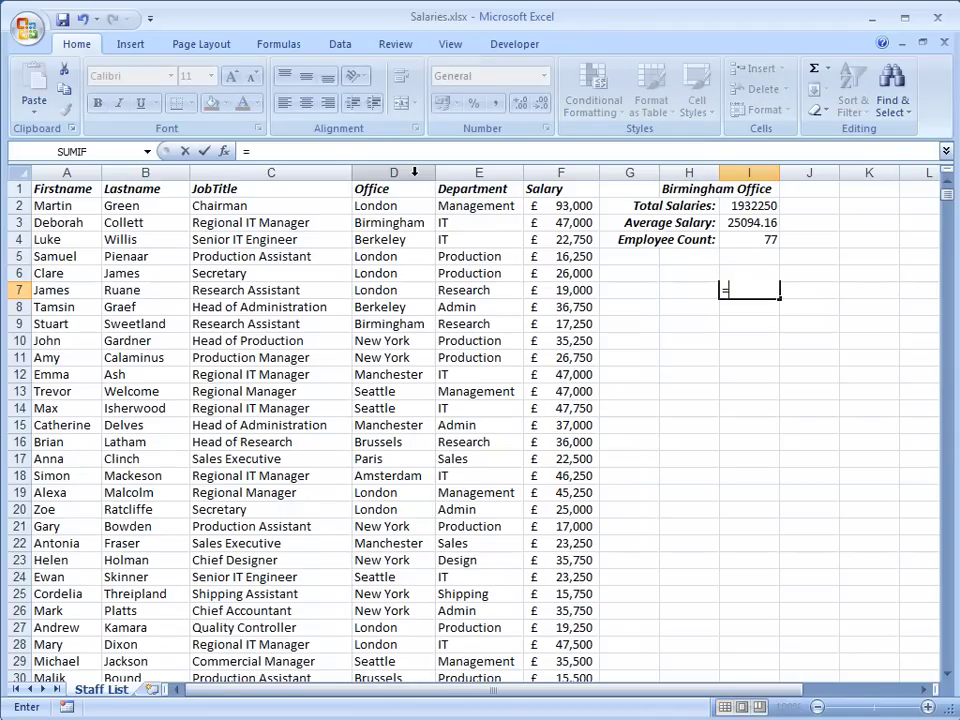
left_click(764, 206)
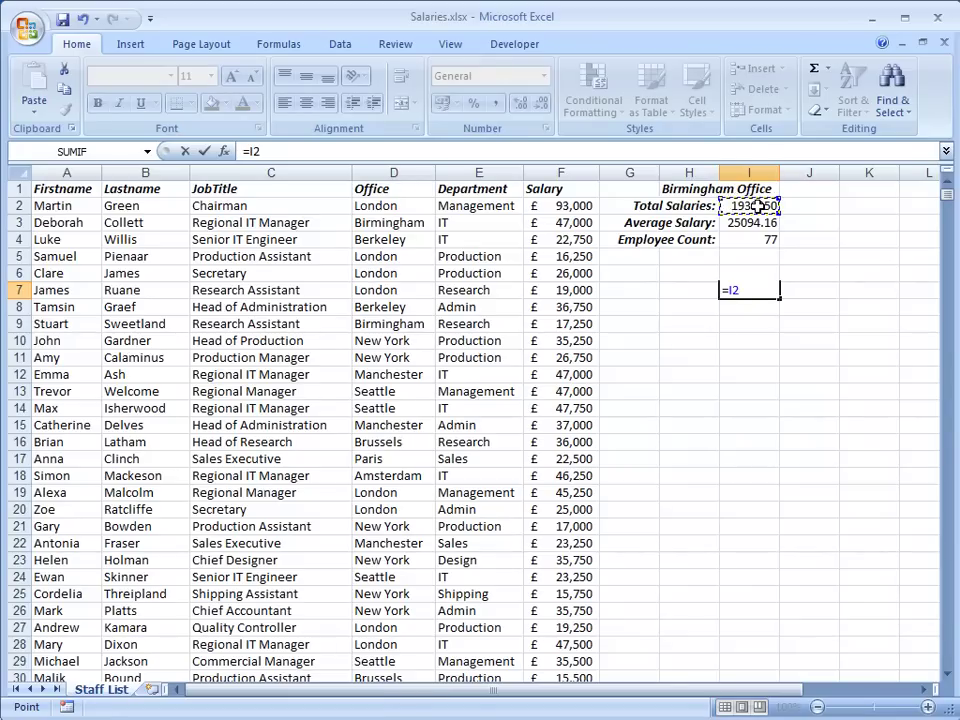
type("/")
left_click(768, 239)
key("Return")
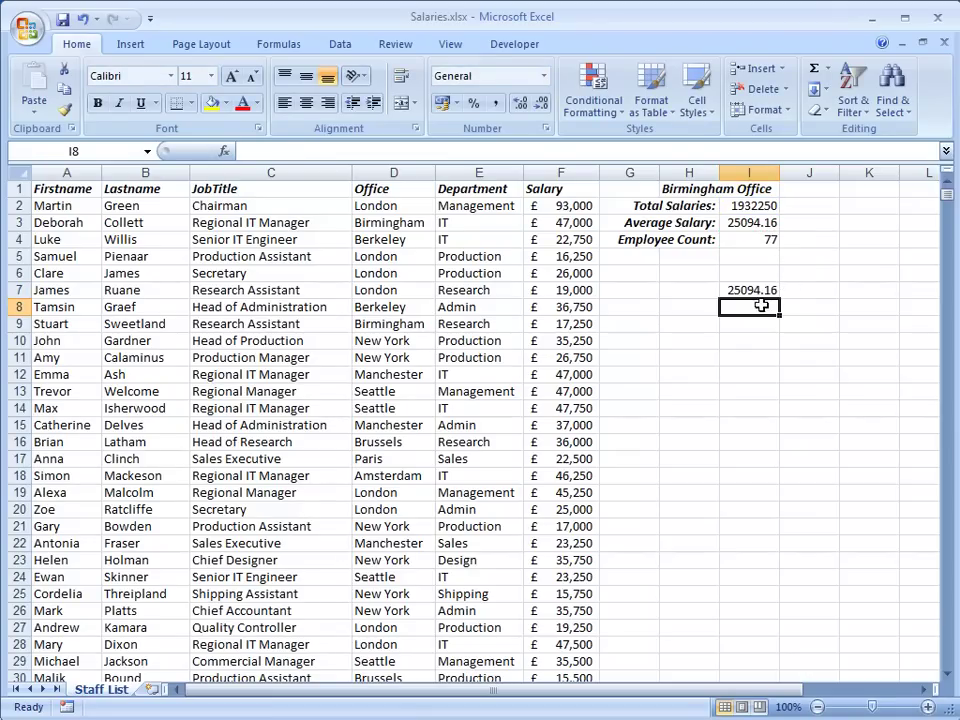
left_click(761, 291)
key("Delete")
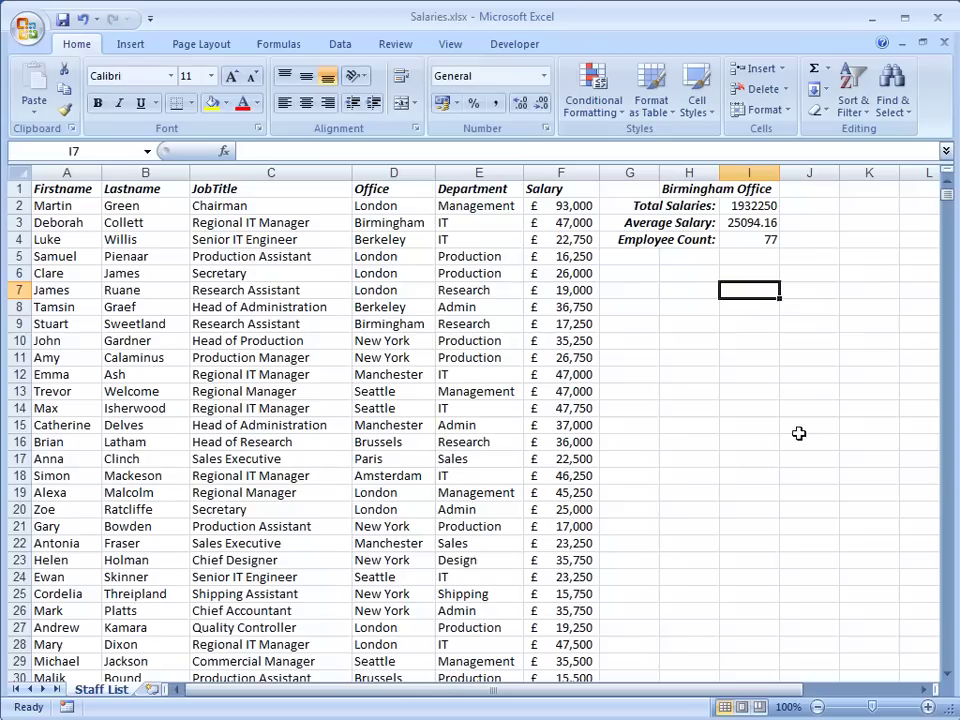
Step: Hide columns A to C (Firstname, Lastname, JobTitle) with Format > Hide Columns
left_click_drag(73, 172, 220, 173)
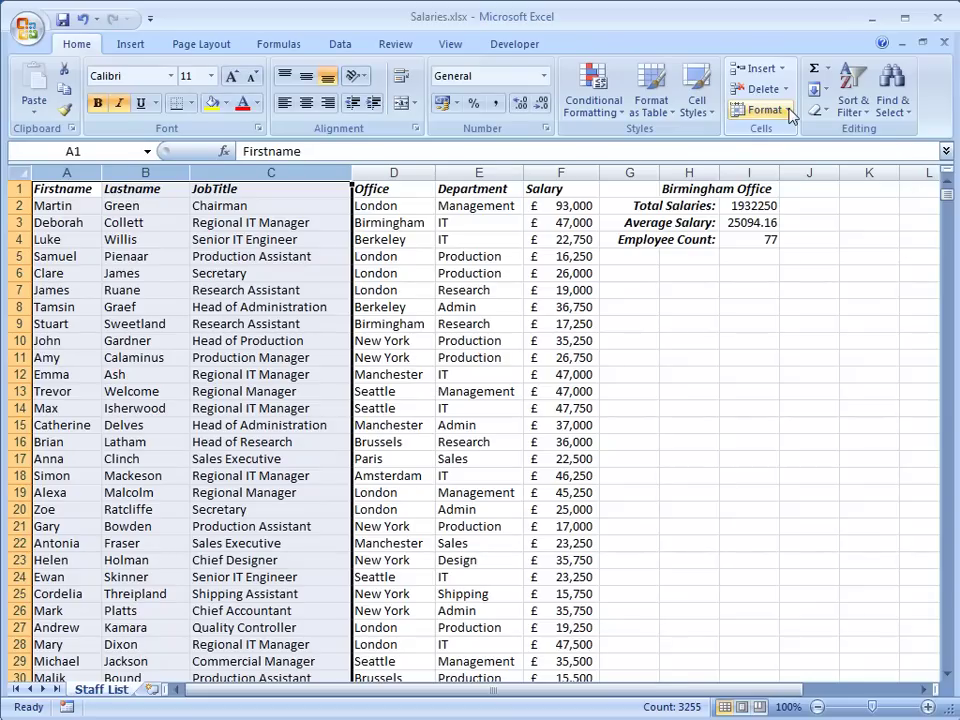
left_click(789, 112)
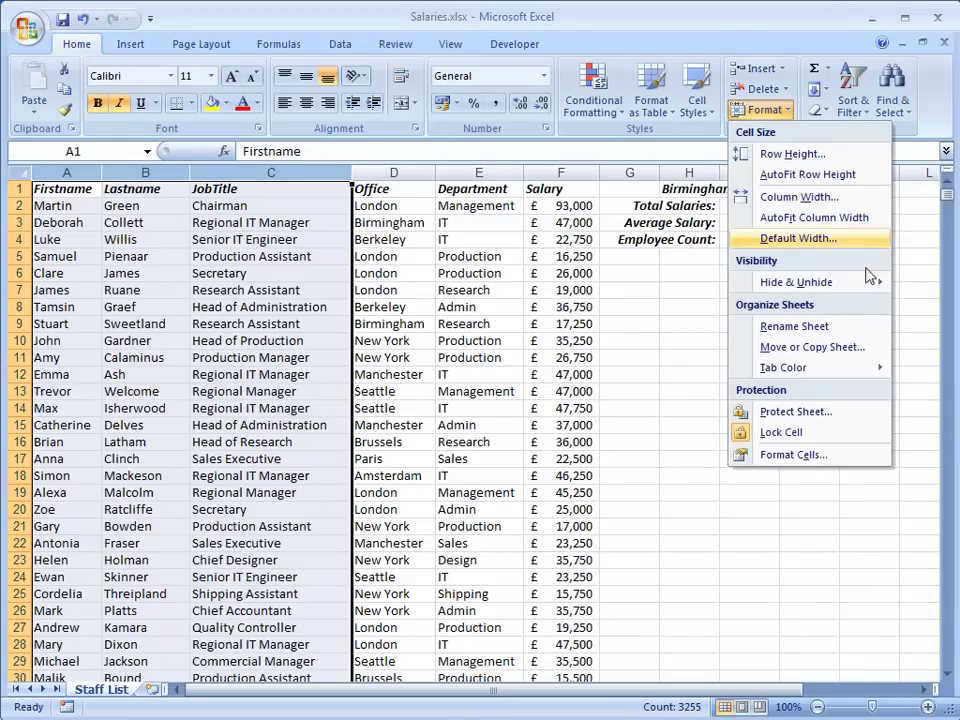
mouse_move(871, 287)
left_click(945, 305)
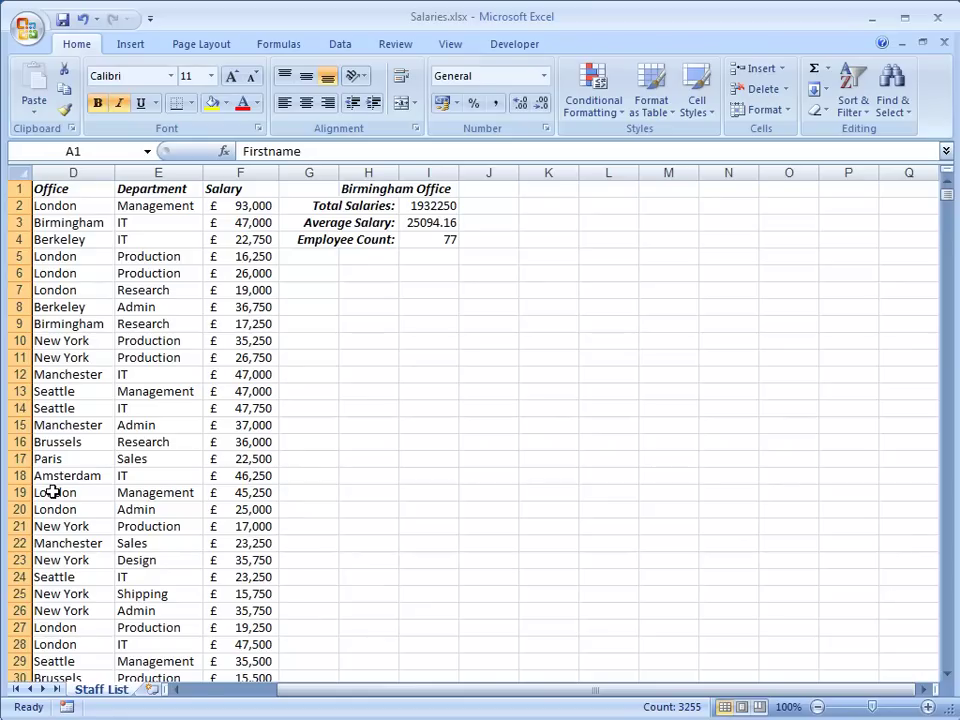
Step: Copy the Office column D and paste it into column K starting at K1
left_click(91, 168)
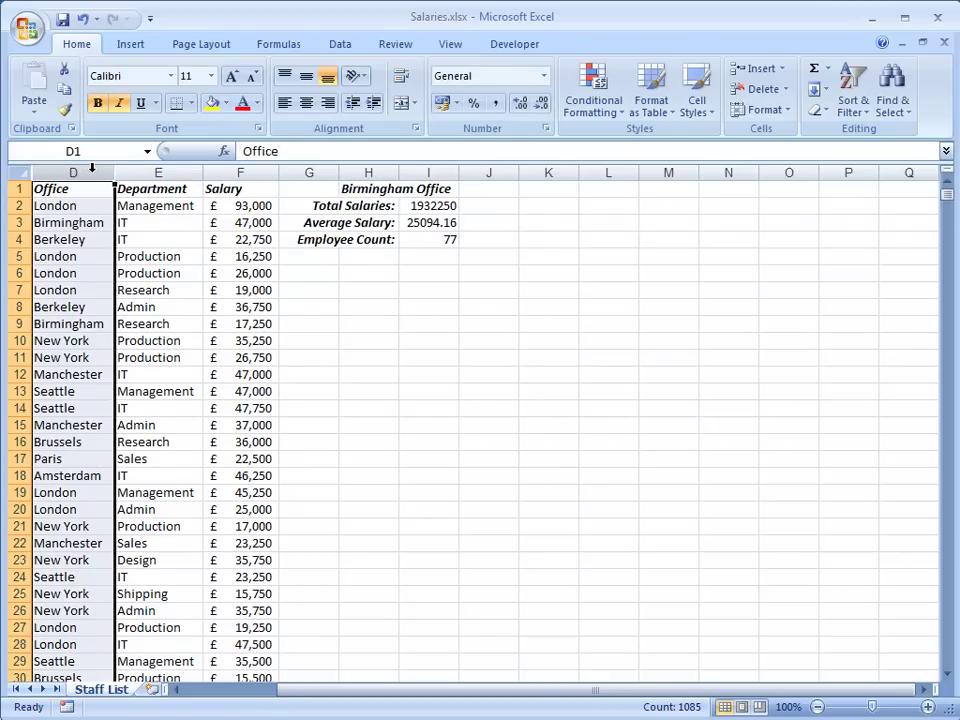
left_click(65, 91)
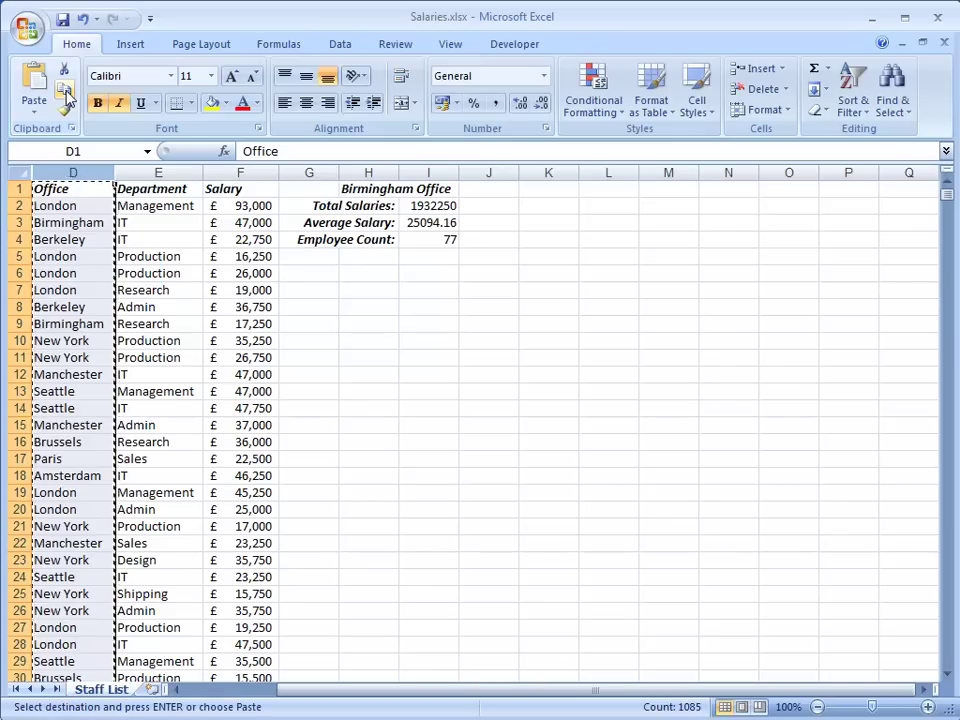
left_click(549, 188)
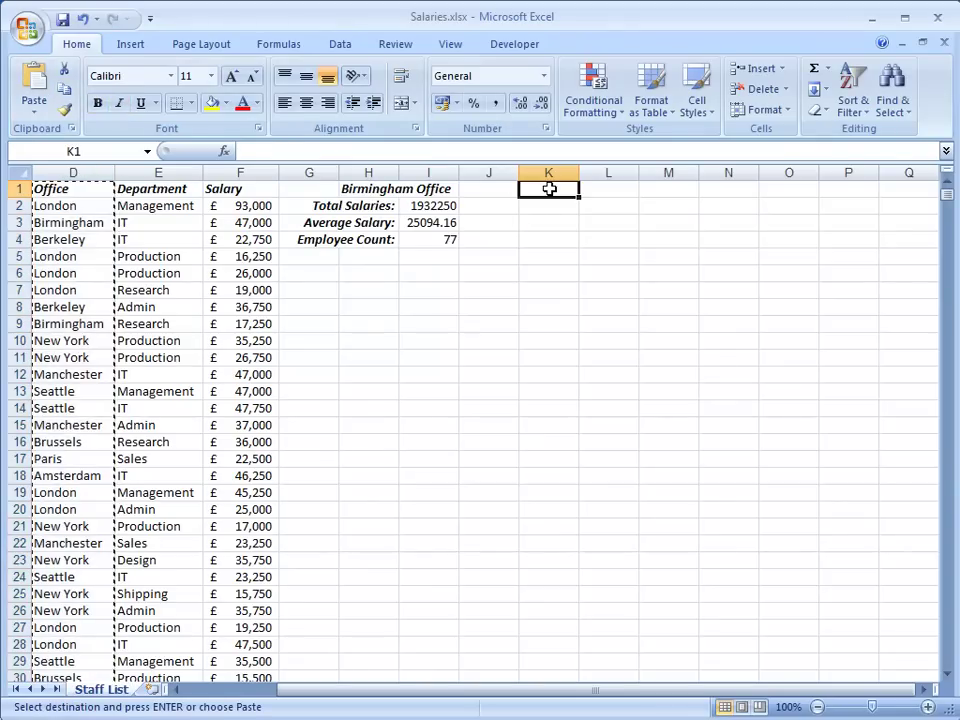
left_click(33, 88)
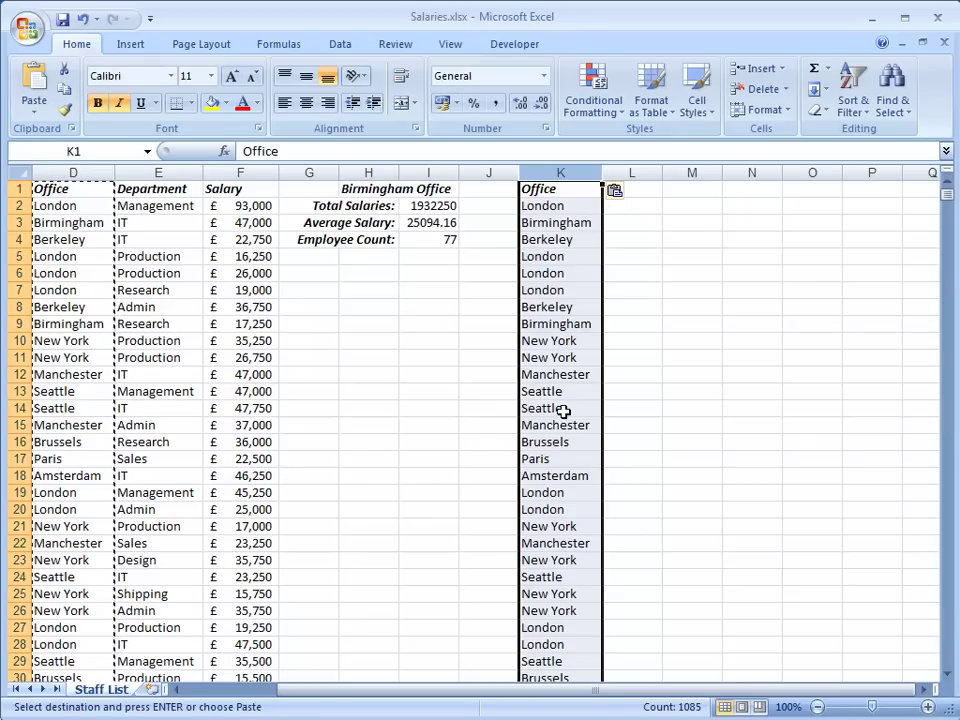
Step: Remove duplicate offices from column K and sort the remaining 13 names A to Z
left_click(341, 47)
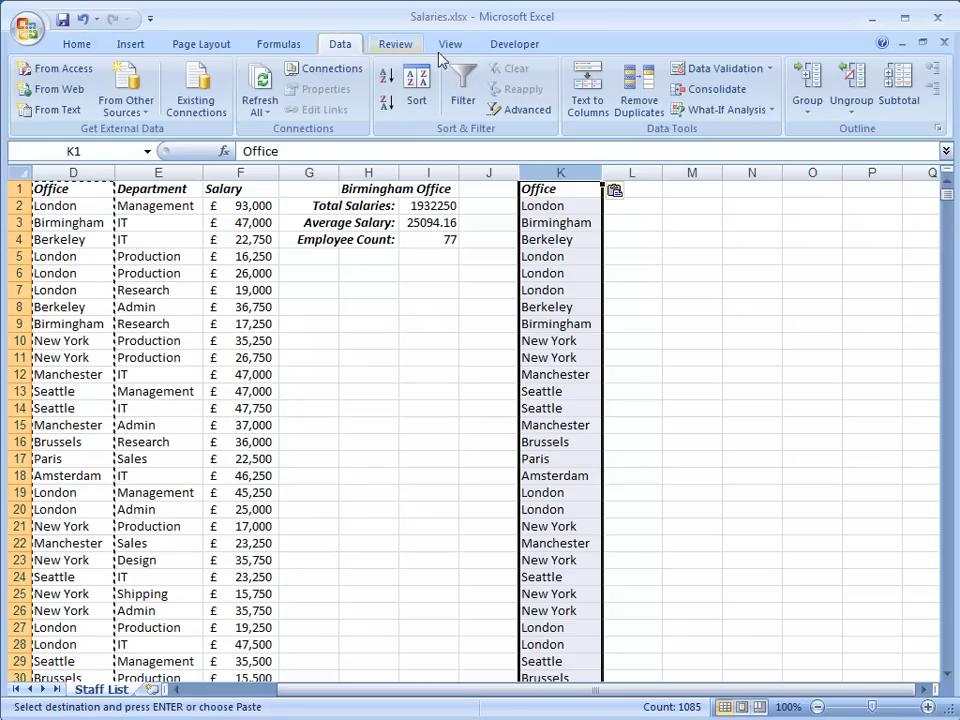
left_click(647, 90)
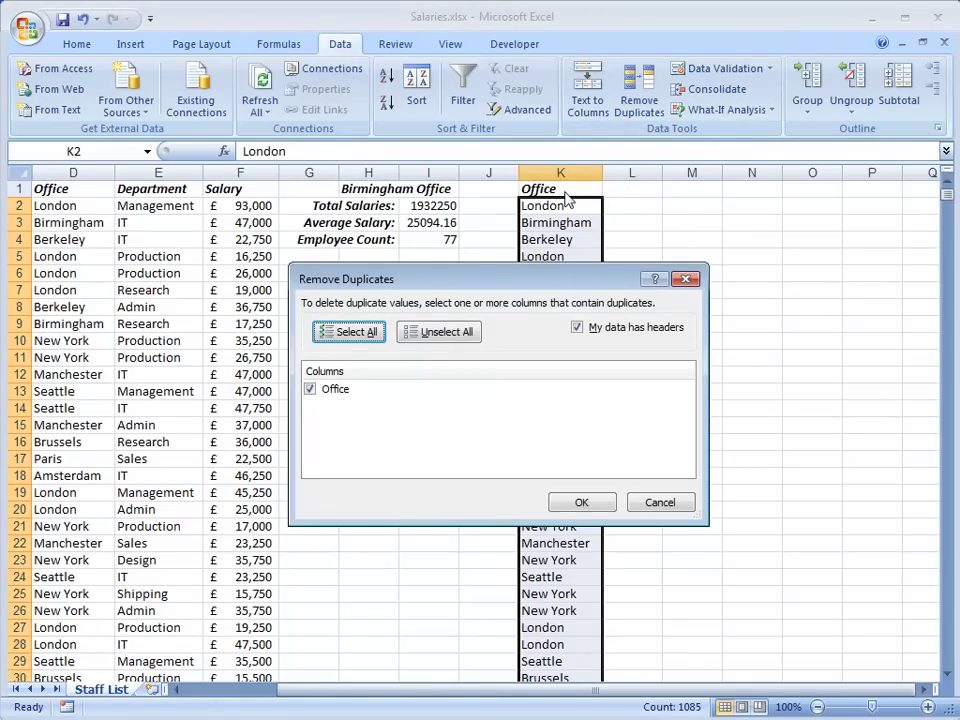
left_click(583, 503)
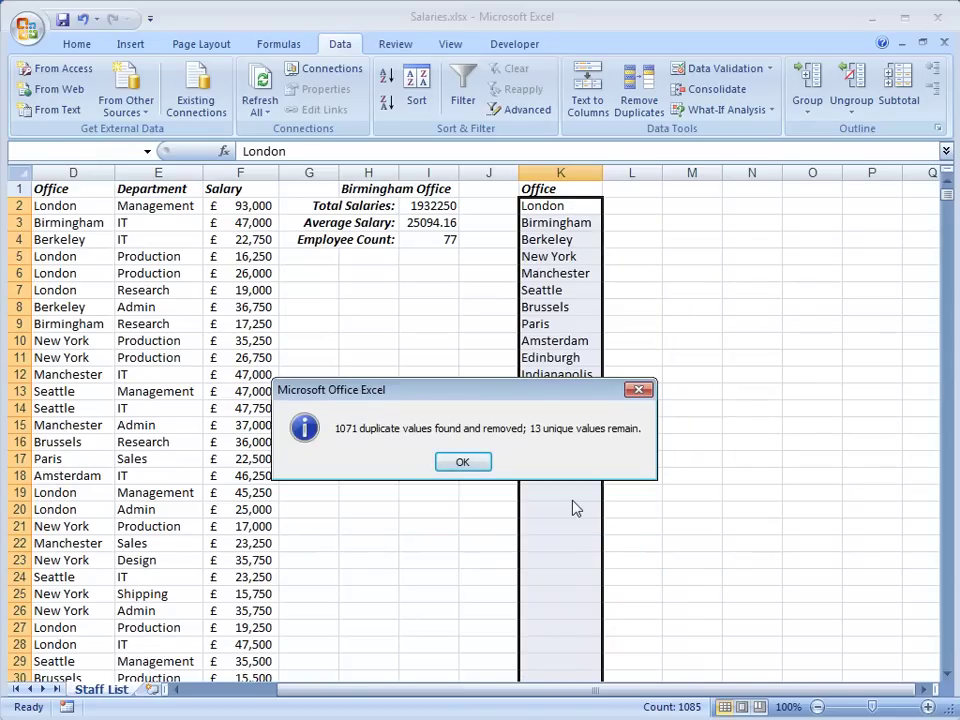
left_click(463, 463)
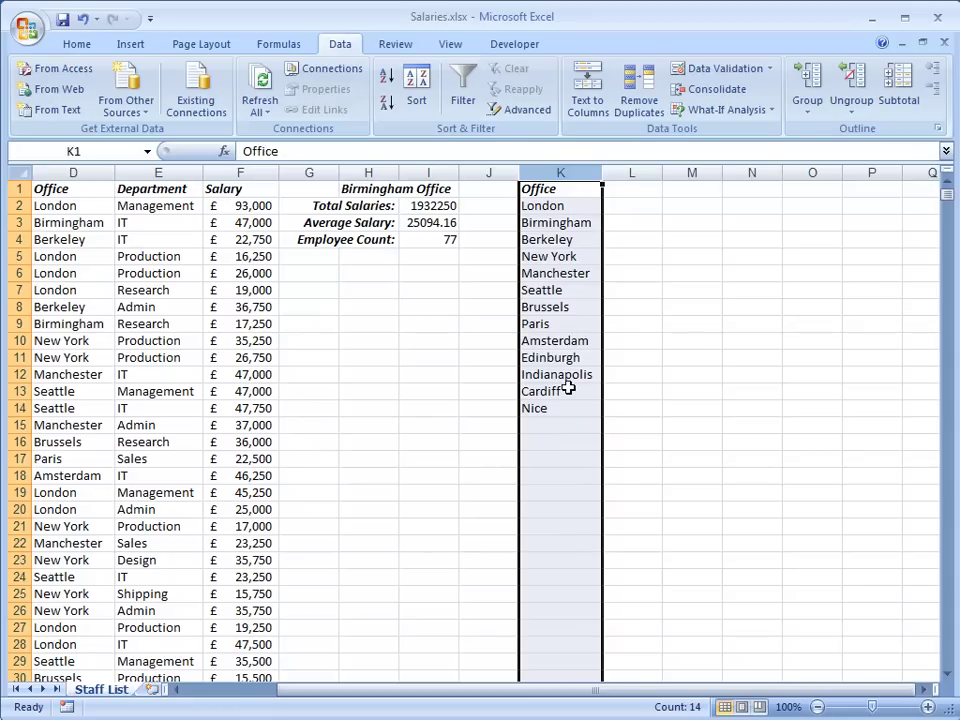
left_click(551, 239)
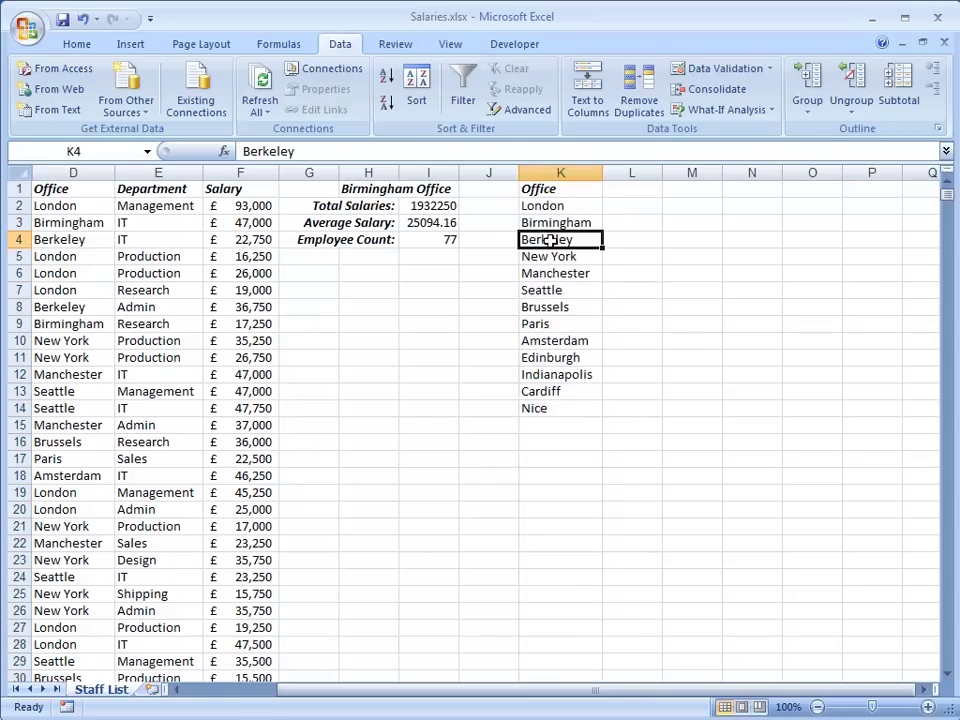
left_click(387, 80)
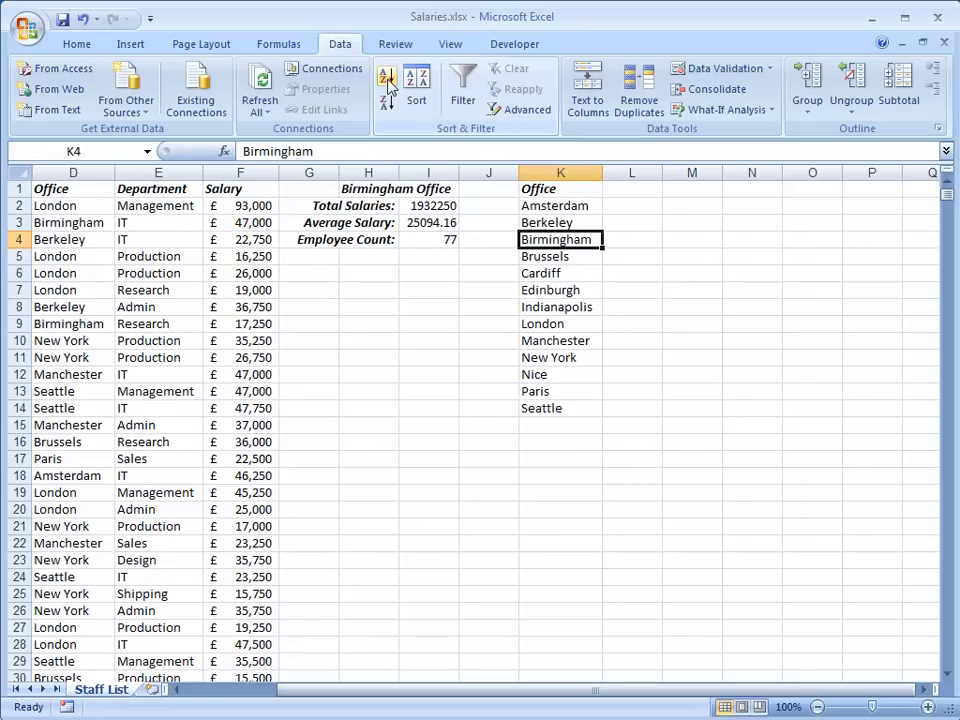
Step: Enter =SUMIF(D:D,K2,F:F) in L2 to total Amsterdam's salaries, 1946500
left_click(648, 207)
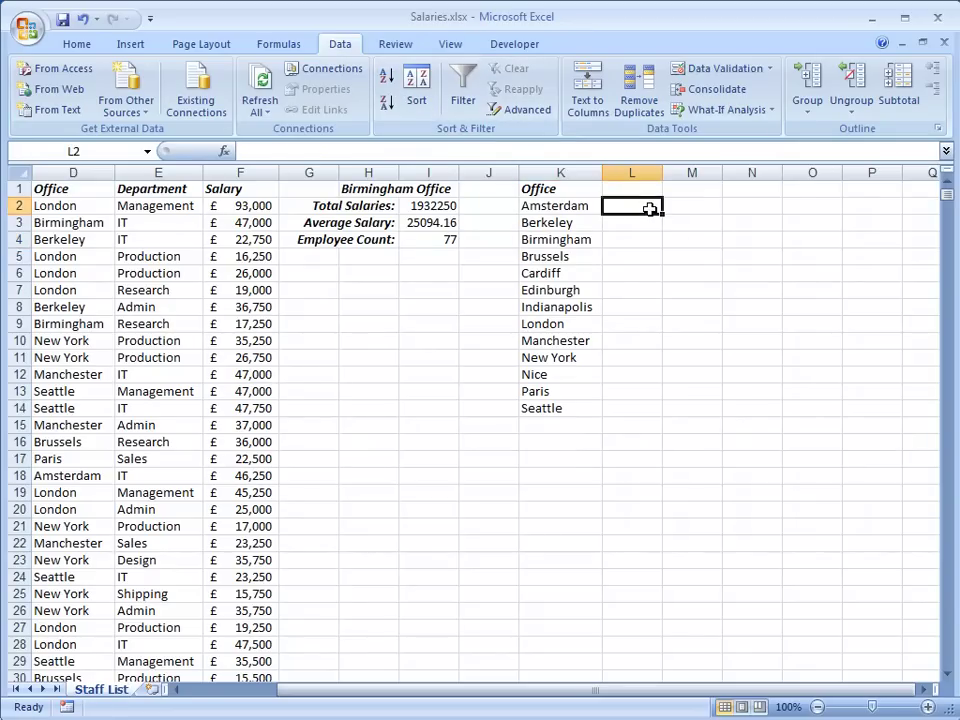
type("=sumif(")
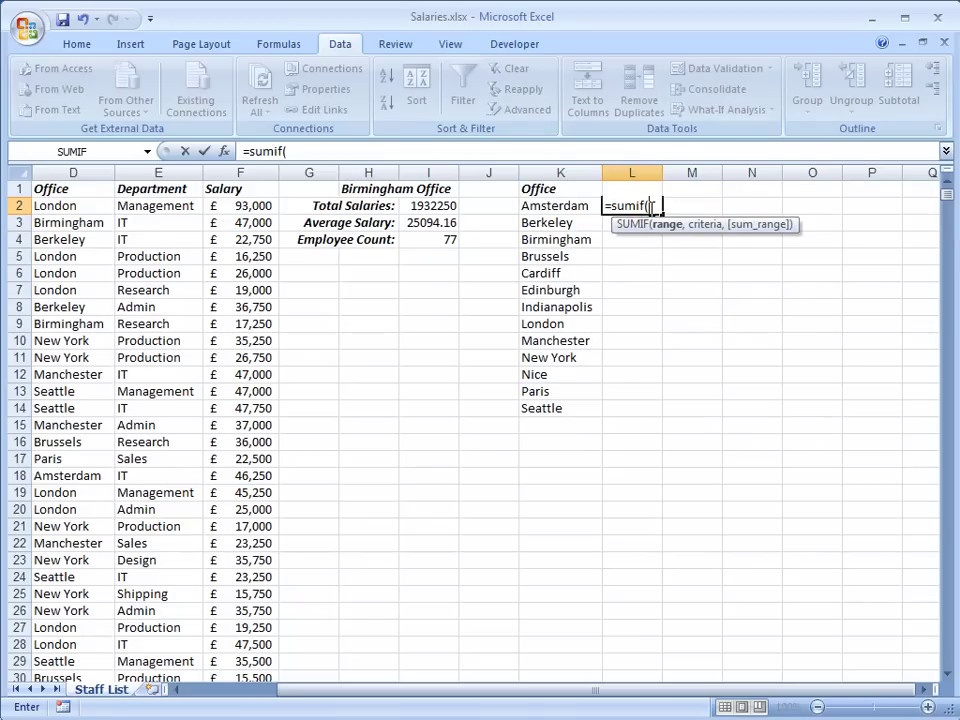
left_click(72, 173)
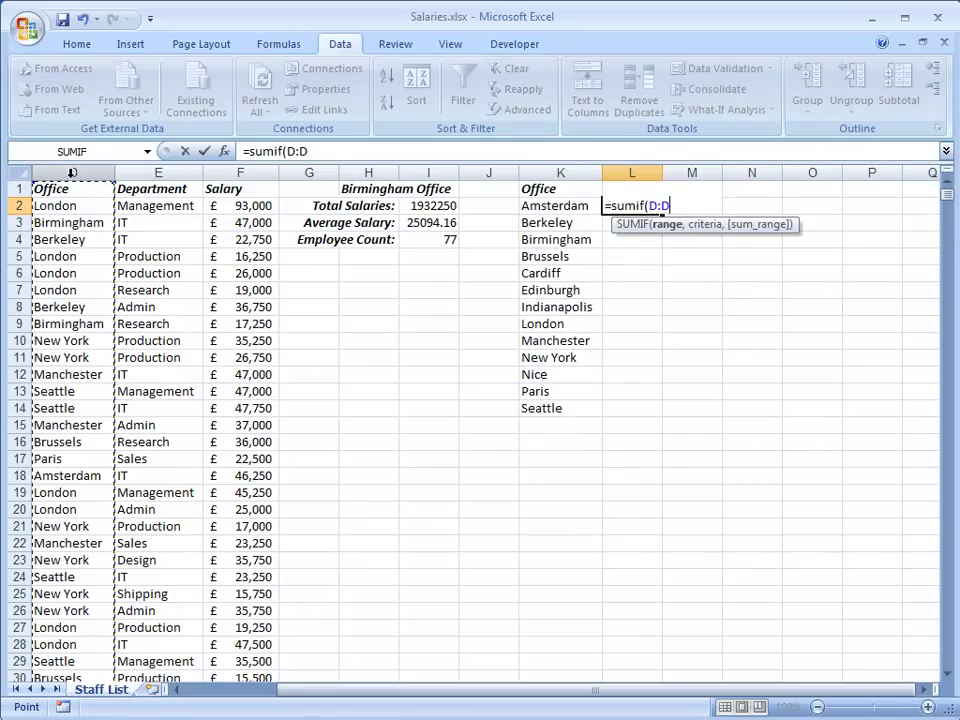
type(",")
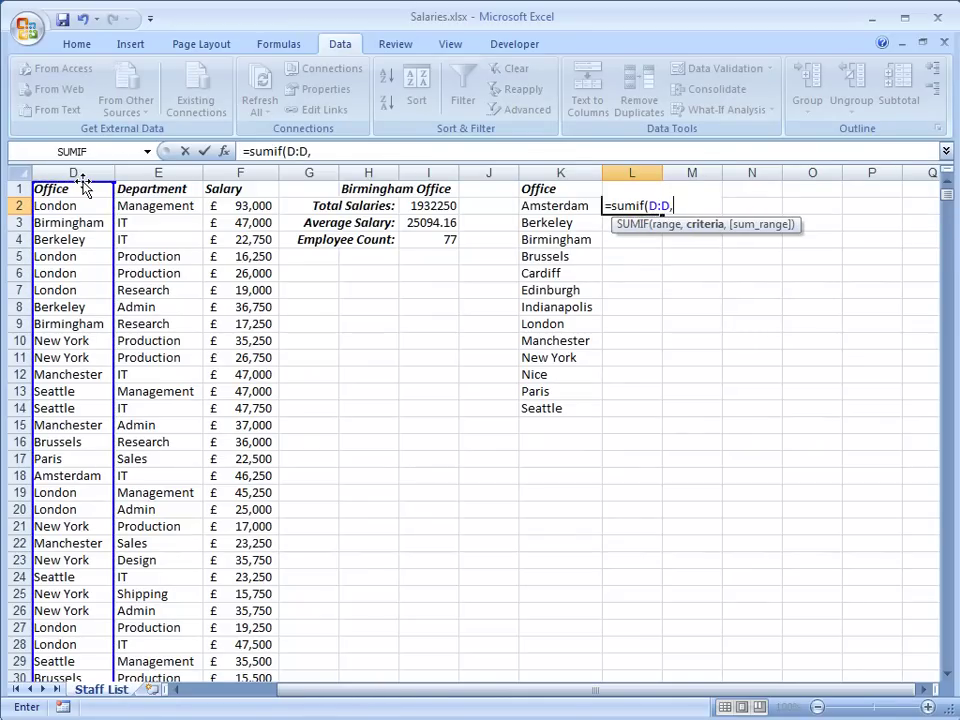
left_click(563, 207)
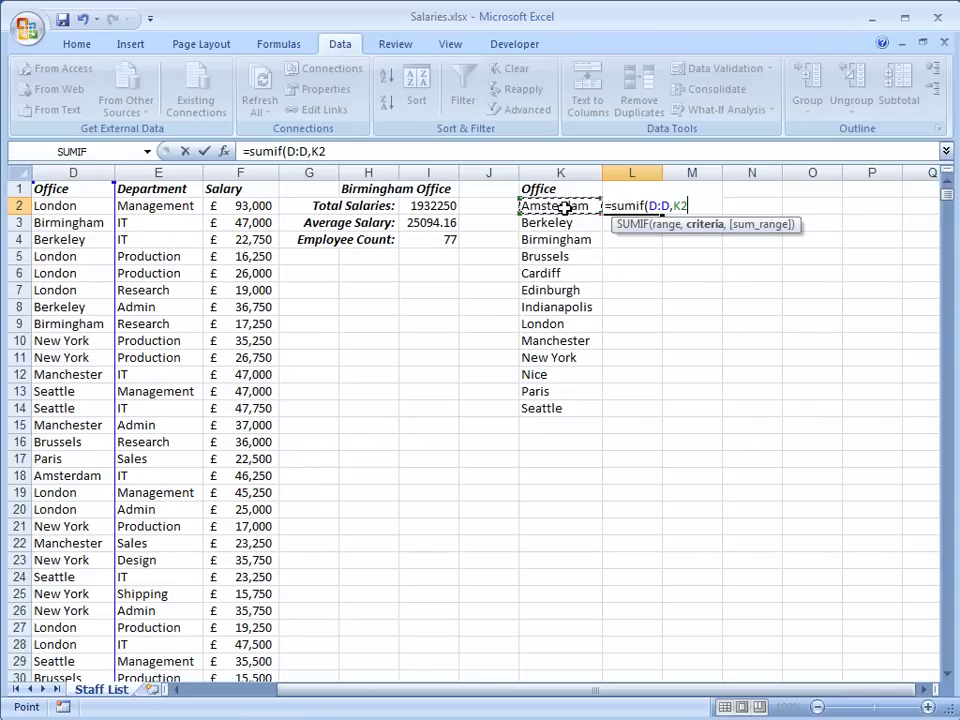
type(",")
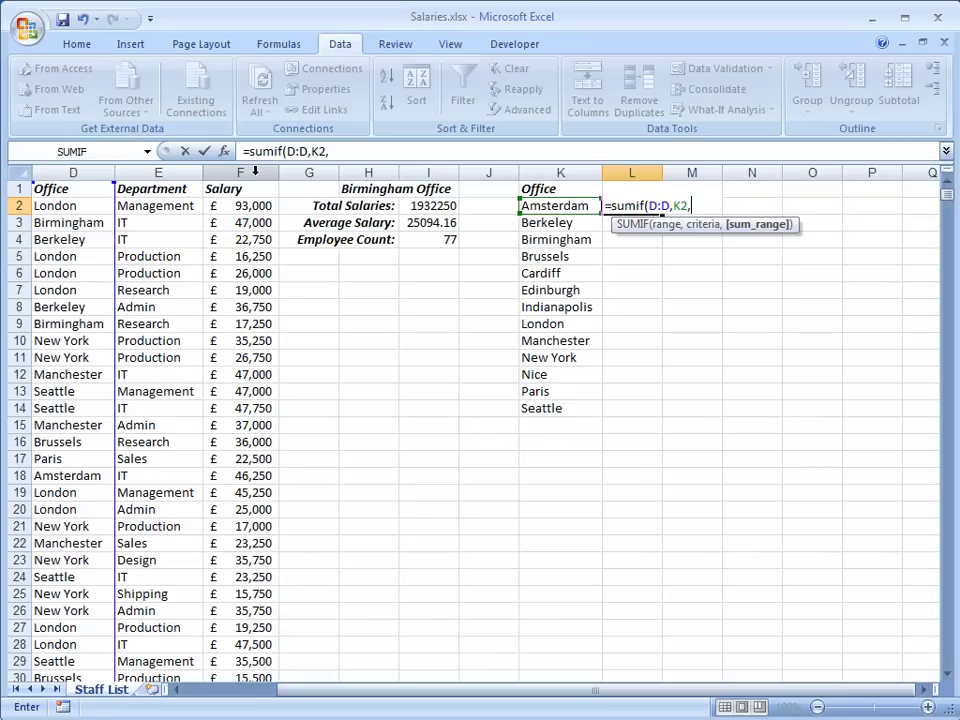
left_click(255, 173)
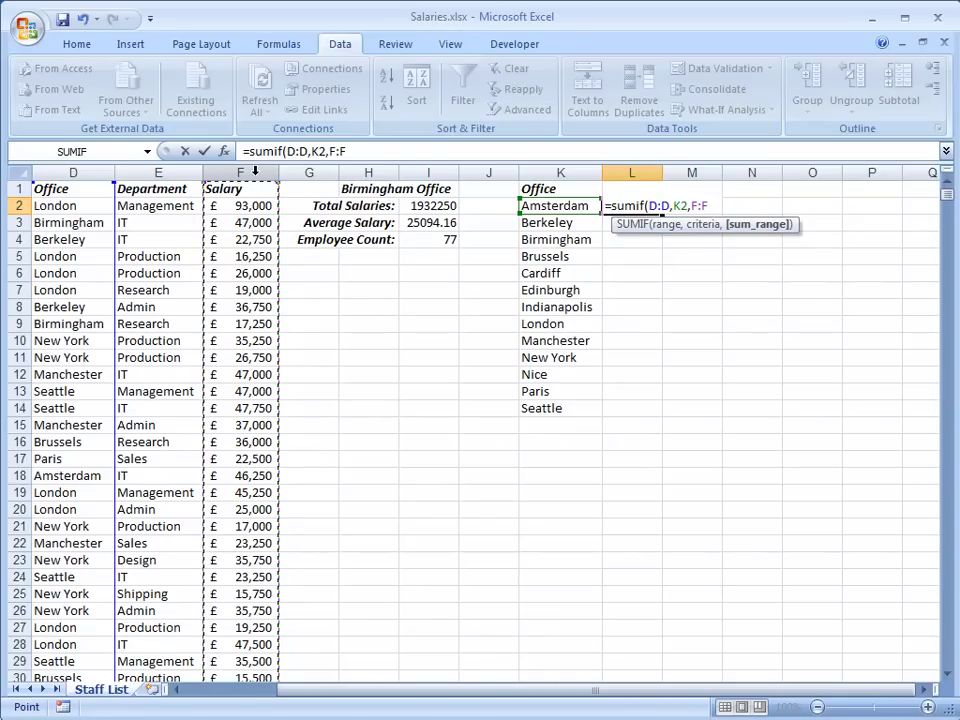
type(")")
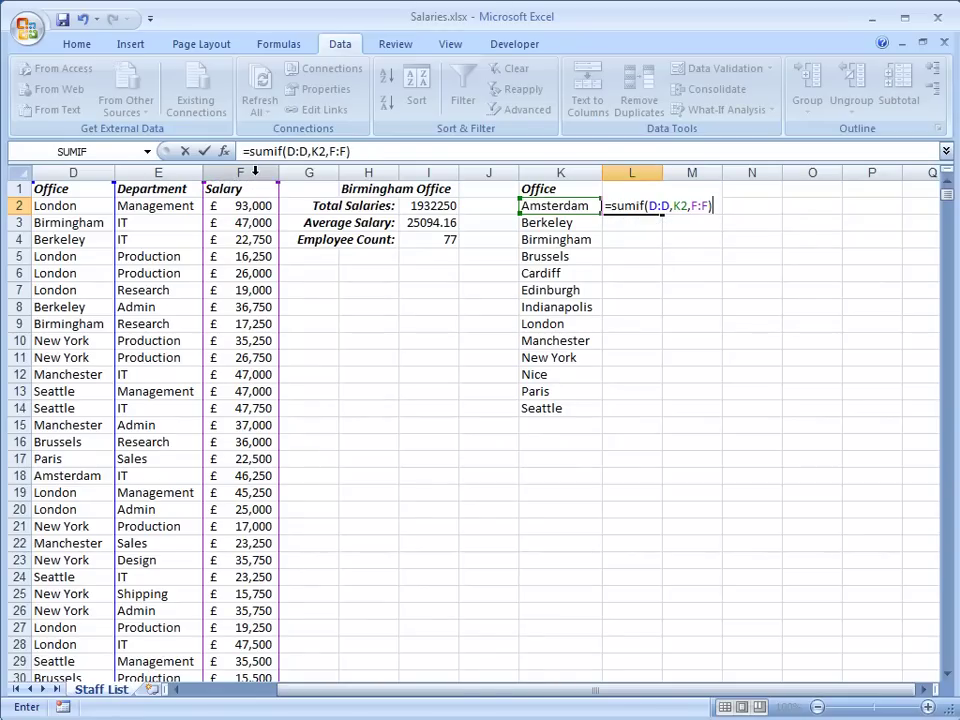
key("Return")
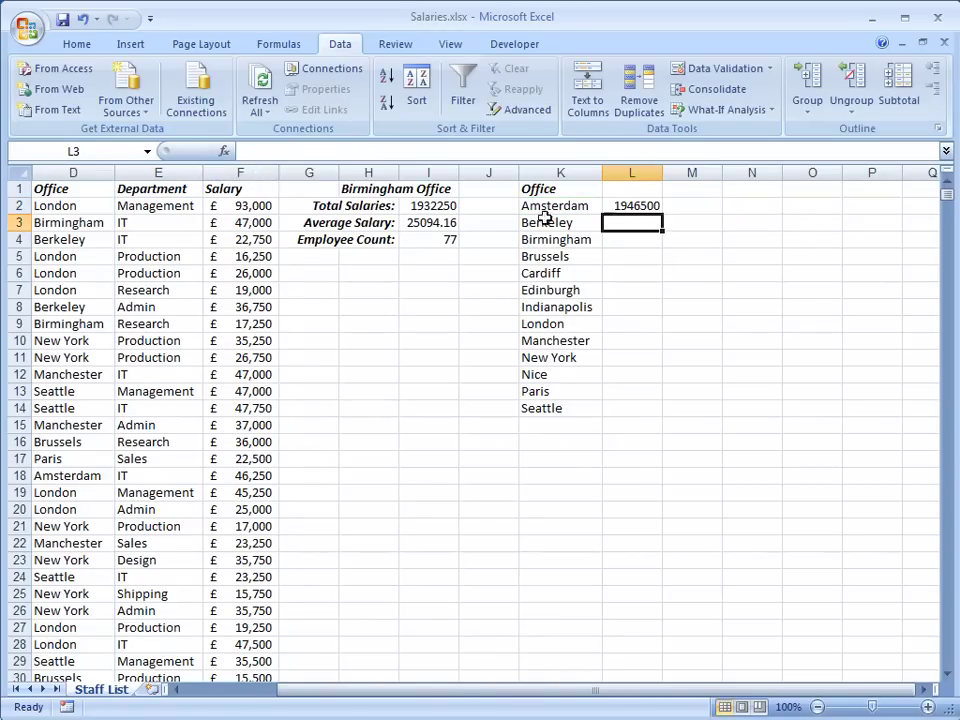
left_click(635, 205)
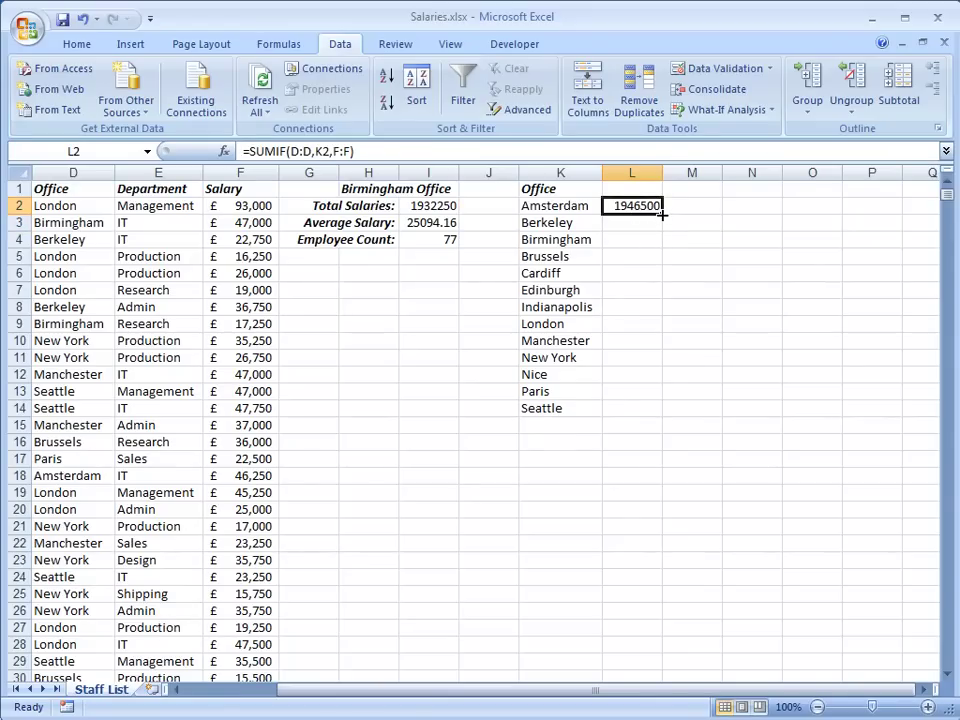
Step: Fill the L2 SUMIF down to L14 and check Seattle's total of 1901000
double_click(661, 213)
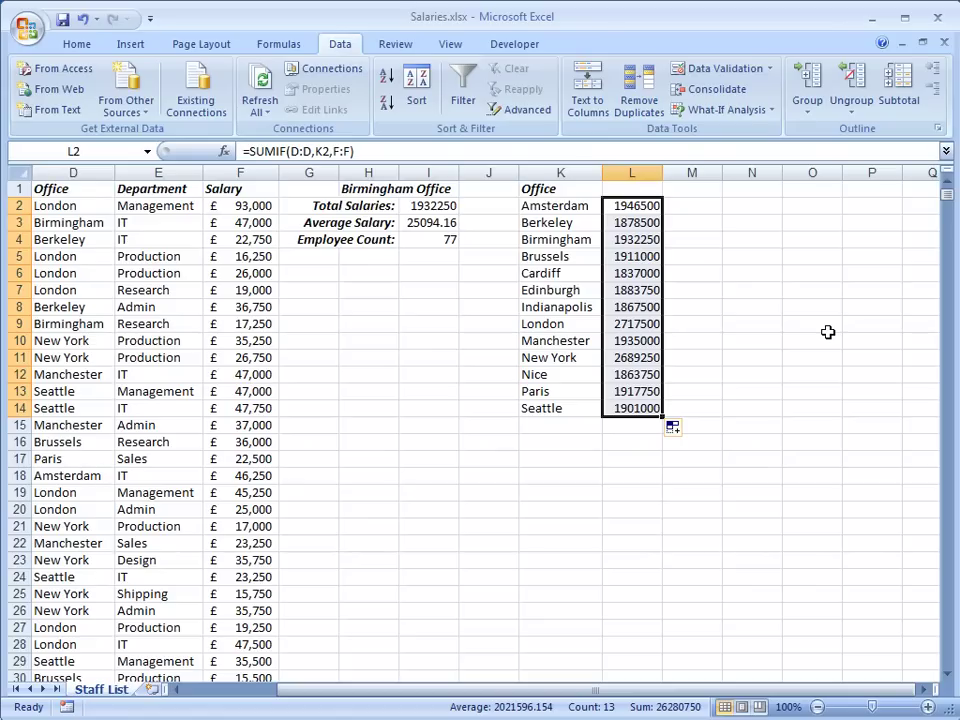
left_click(641, 206)
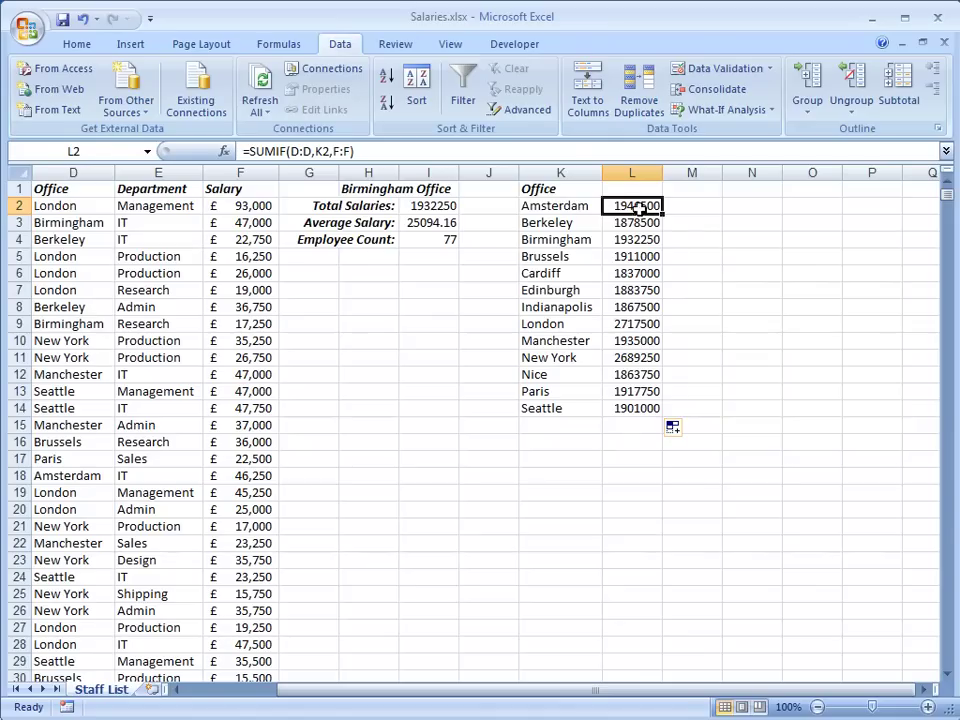
left_click(644, 408)
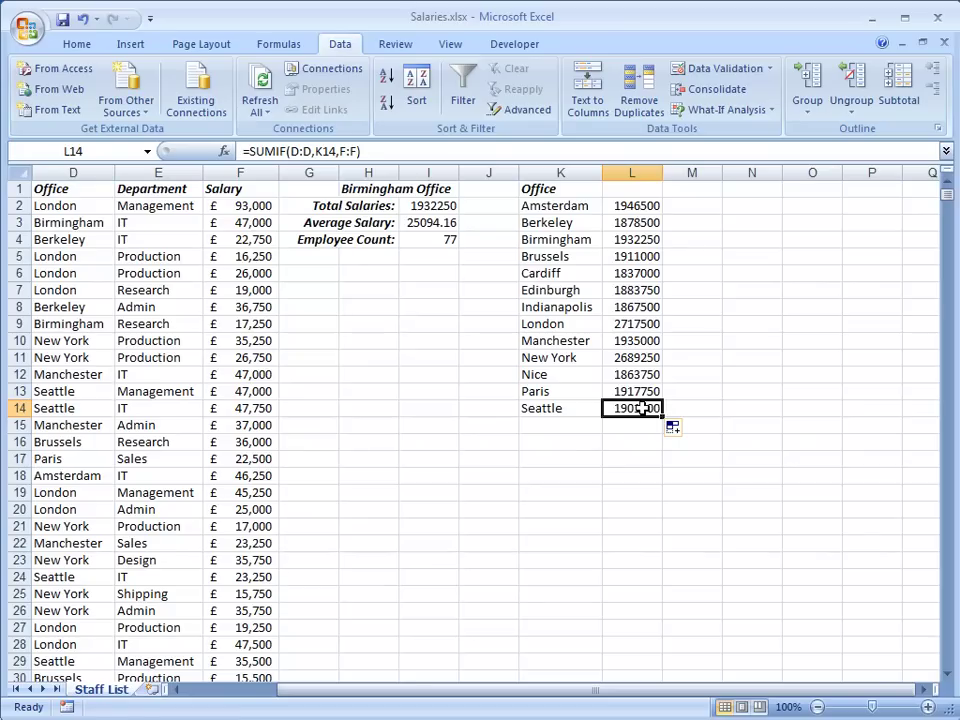
Step: Begin M2's formula as =sumif($D$2:$D$1085, with an absolute Office range
left_click(692, 206)
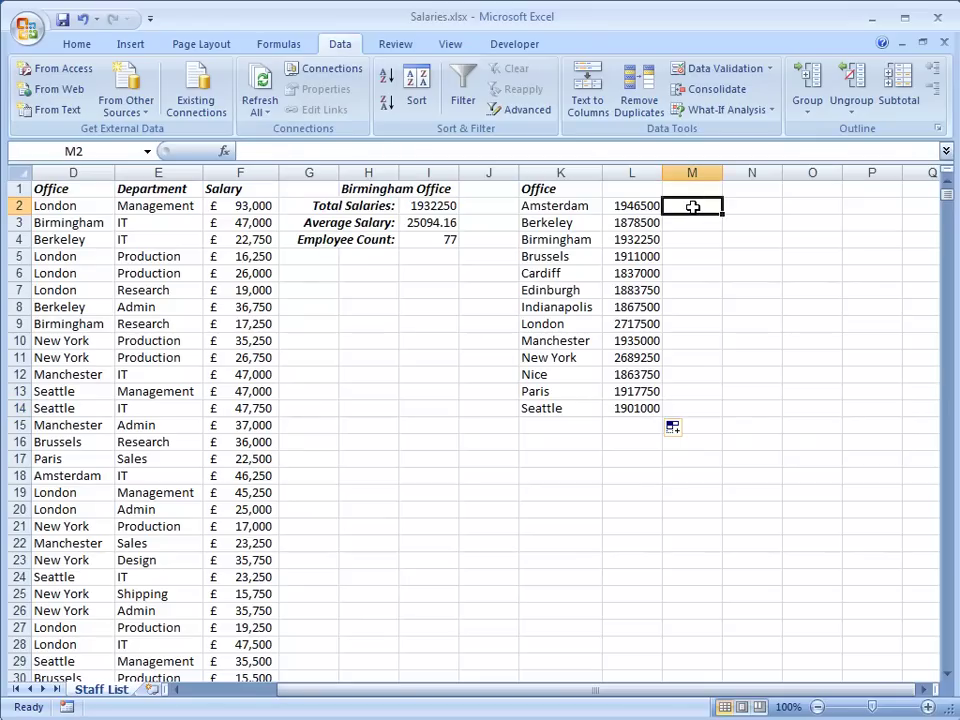
type("=sum")
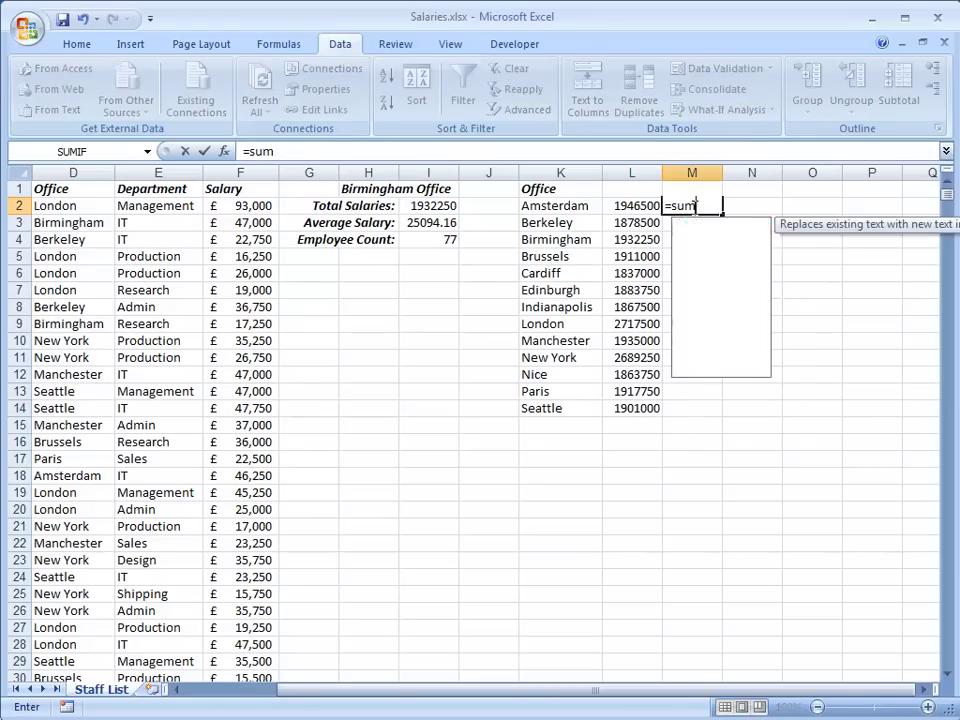
type("if(")
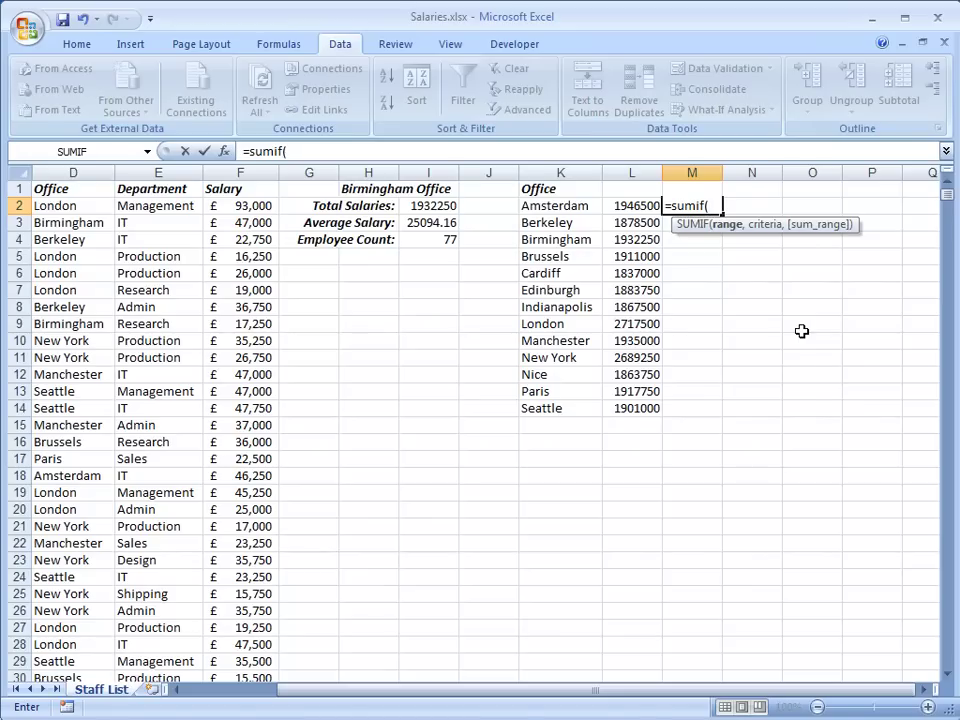
type("D2")
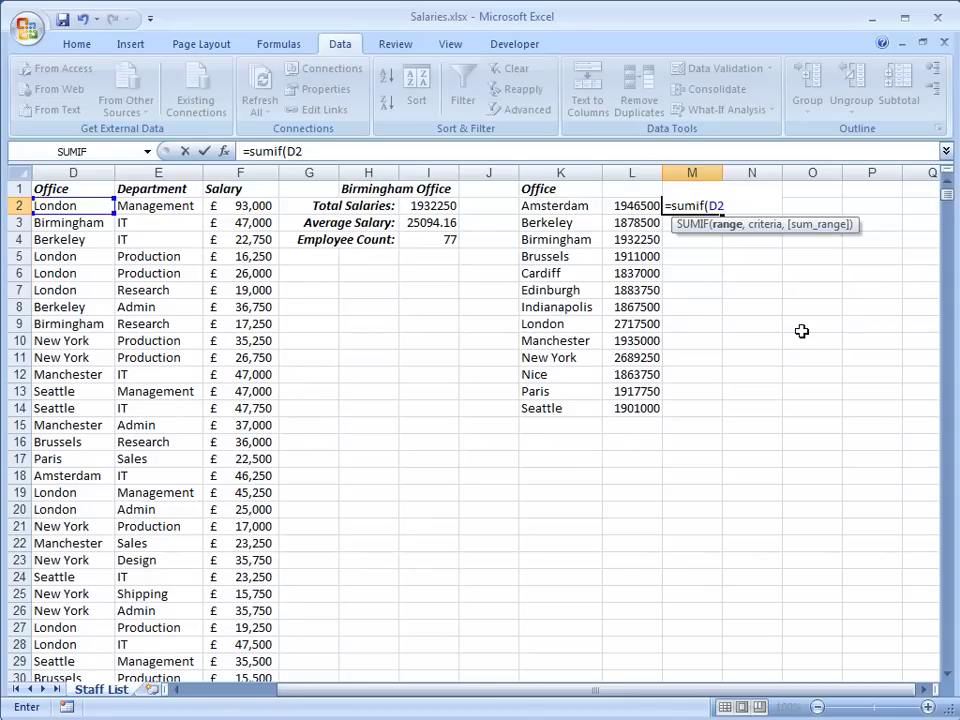
key("F4")
type(":D2")
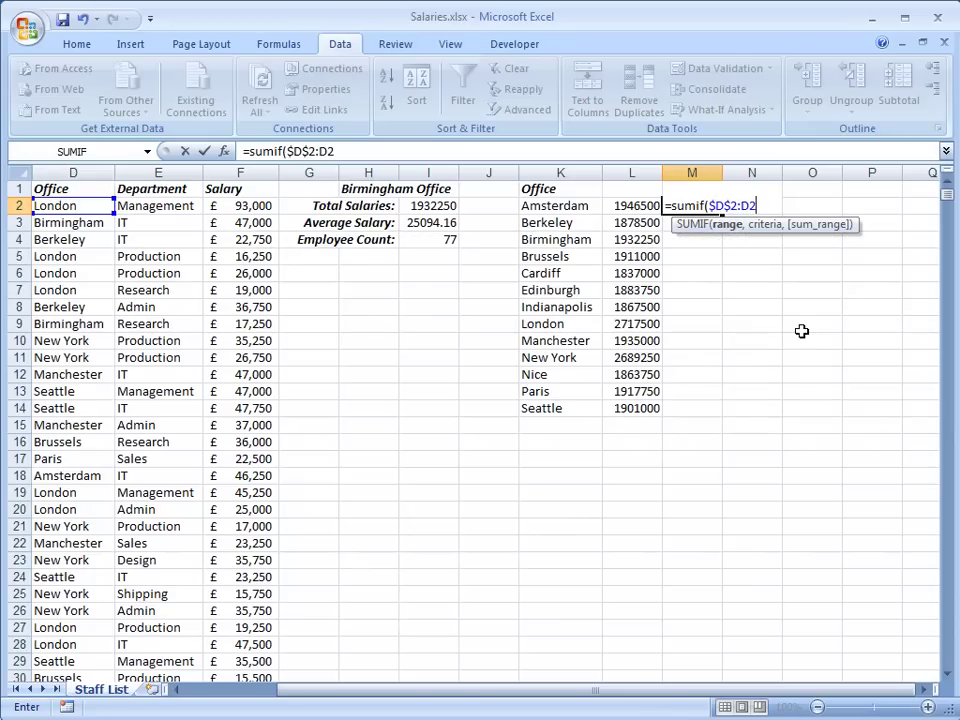
key("BackSpace")
type("10")
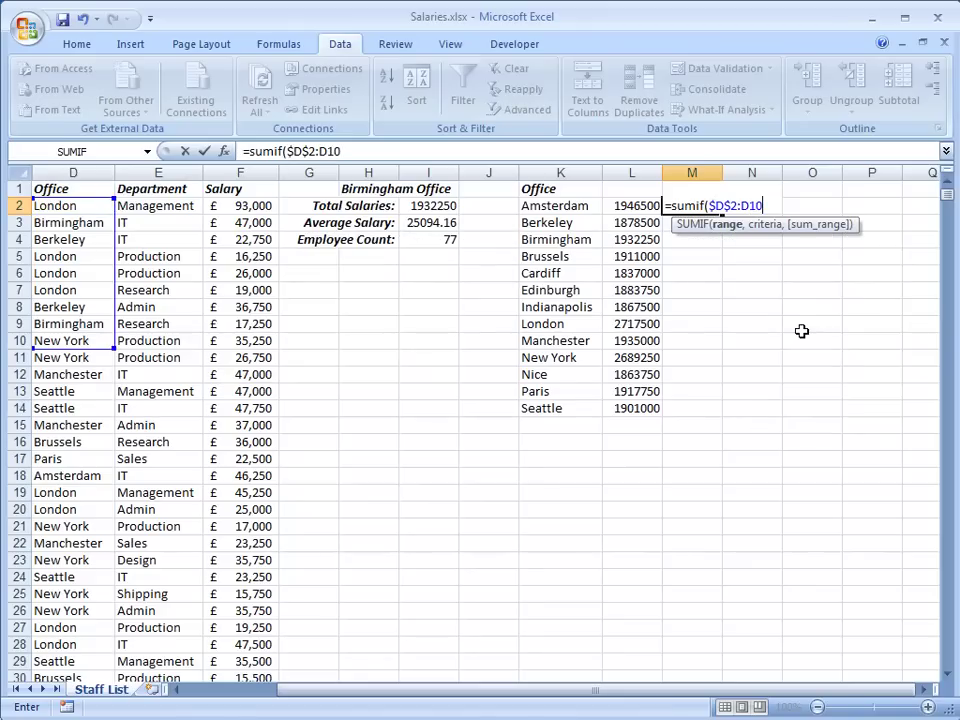
type("85")
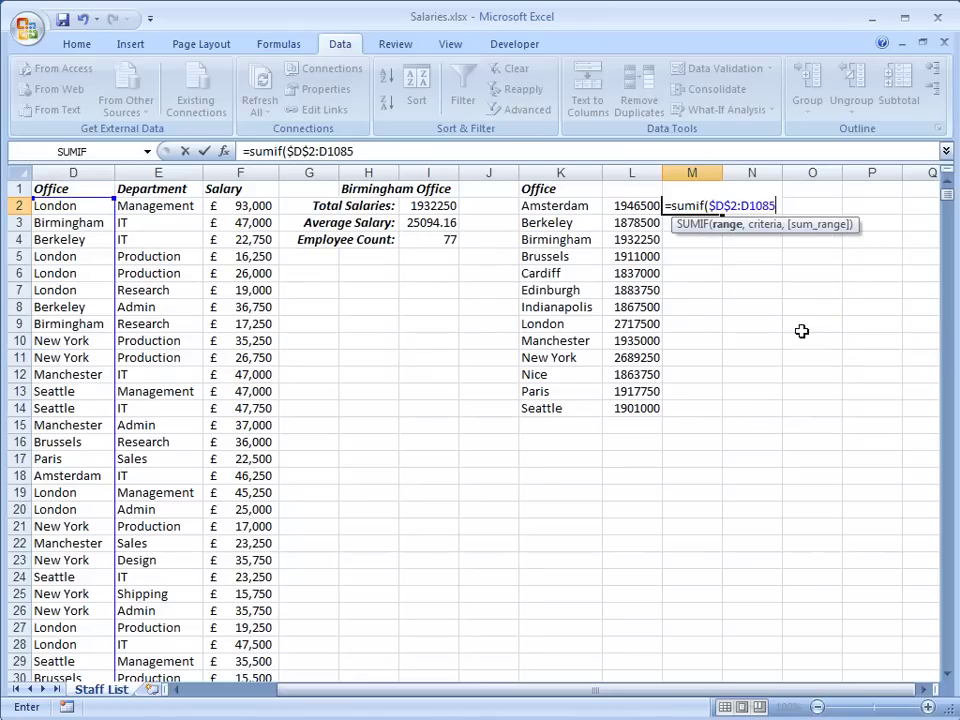
key("F4")
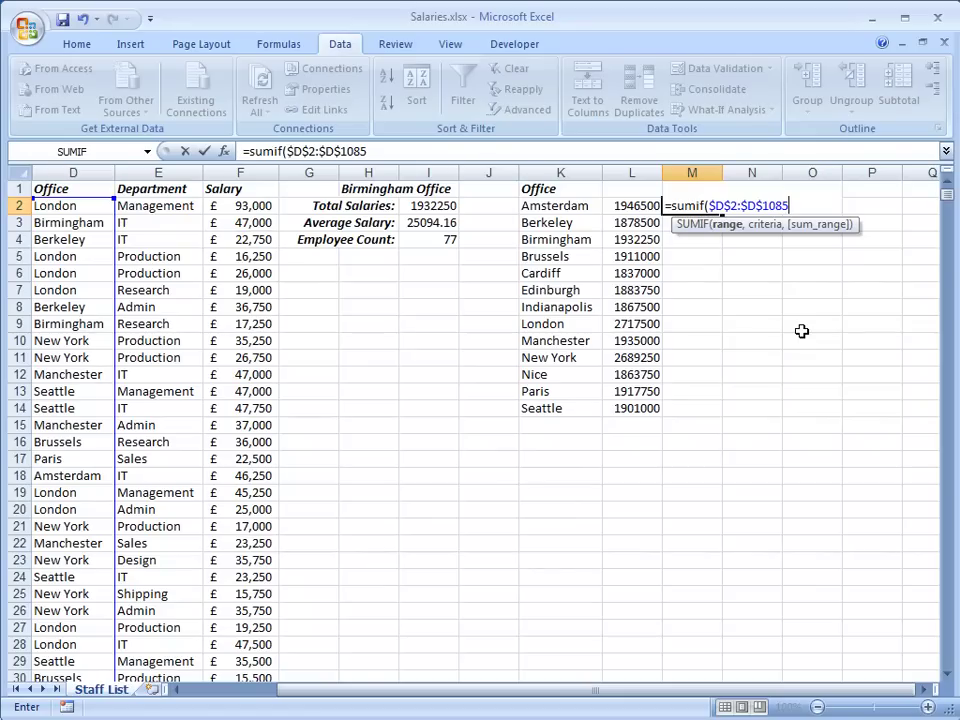
Step: Complete M2 as =sumif($D$2:$D$1085,K2,$F$2:$F$1085), returning 1946500 for Amsterdam
type(",")
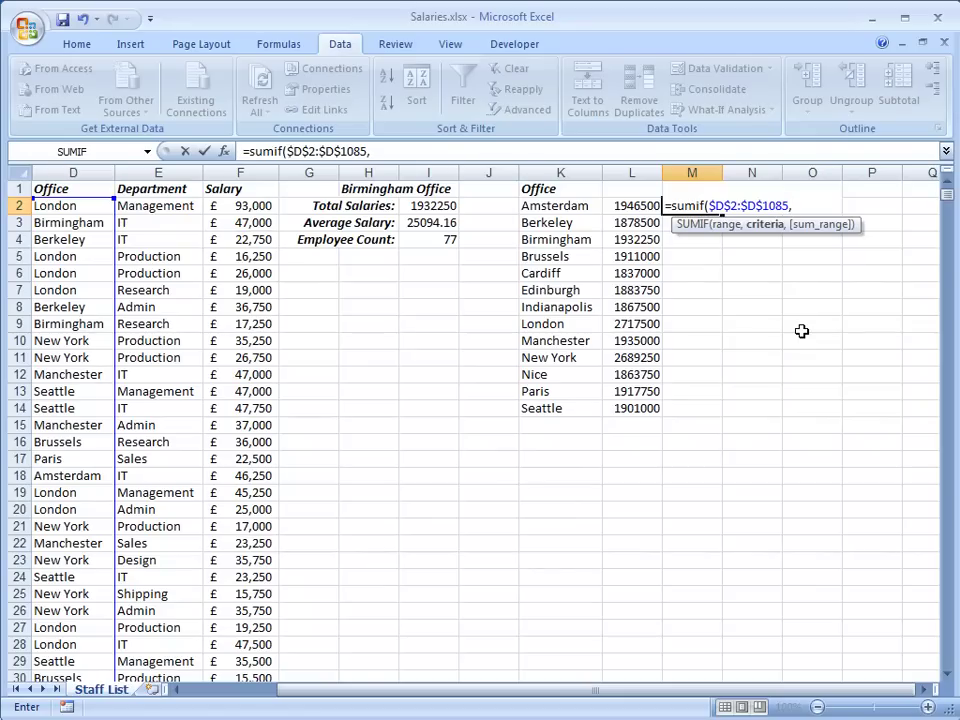
left_click(573, 206)
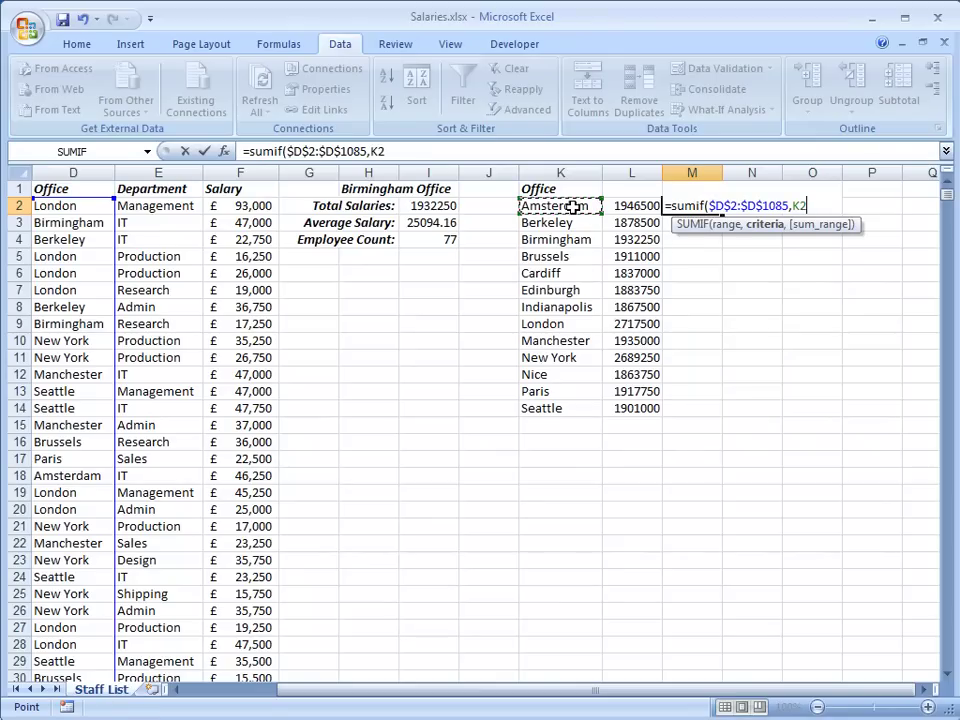
type(",")
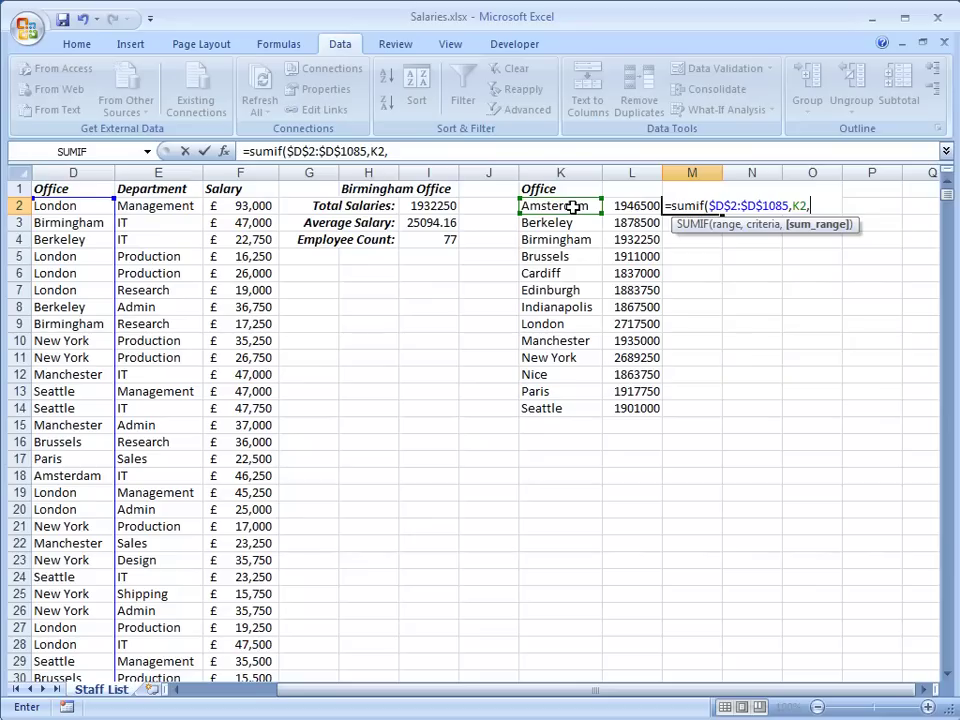
type("F2")
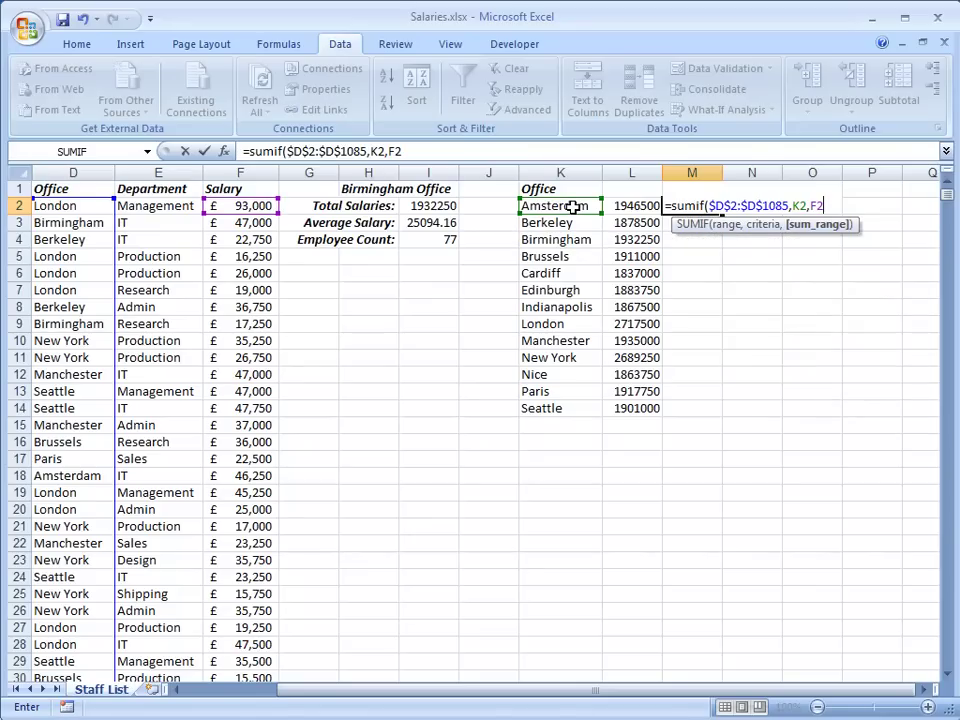
key("F4")
type(":F10")
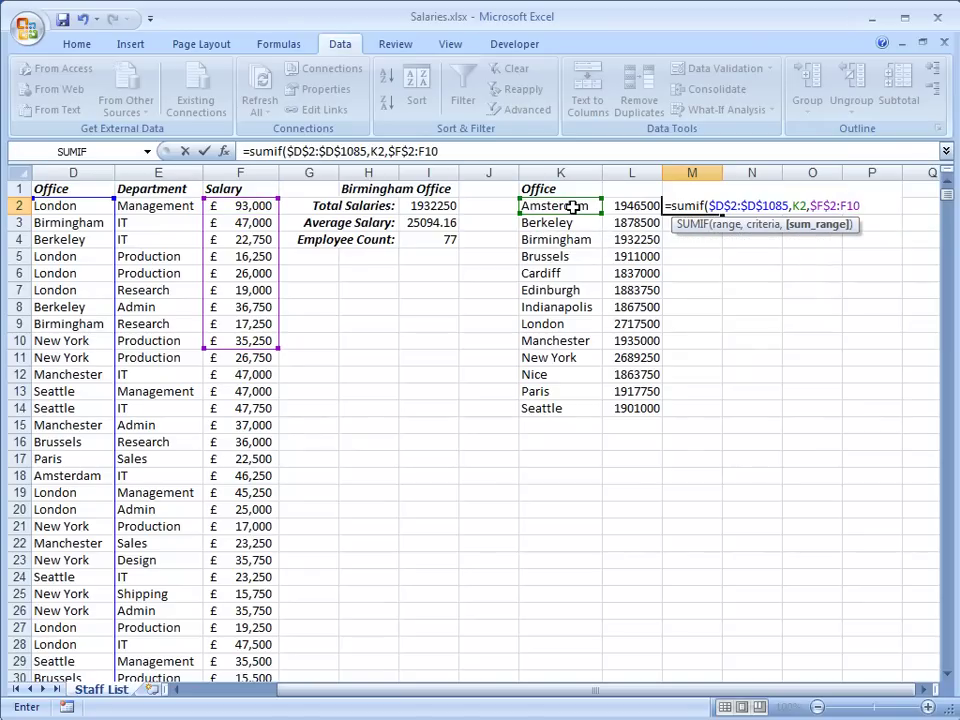
type("85")
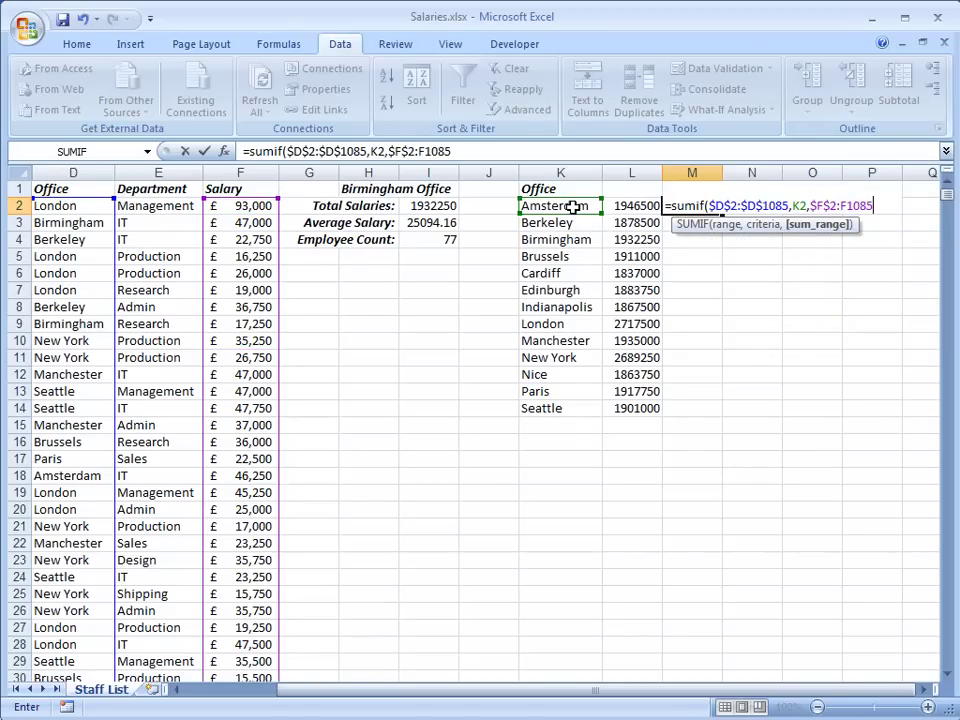
key("F4")
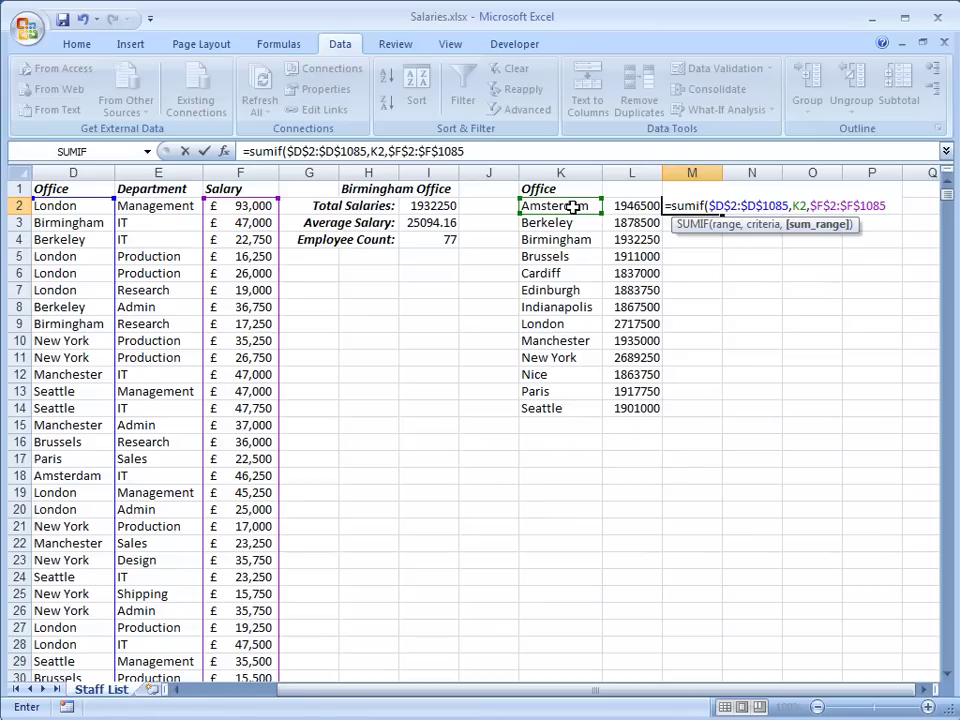
type(")")
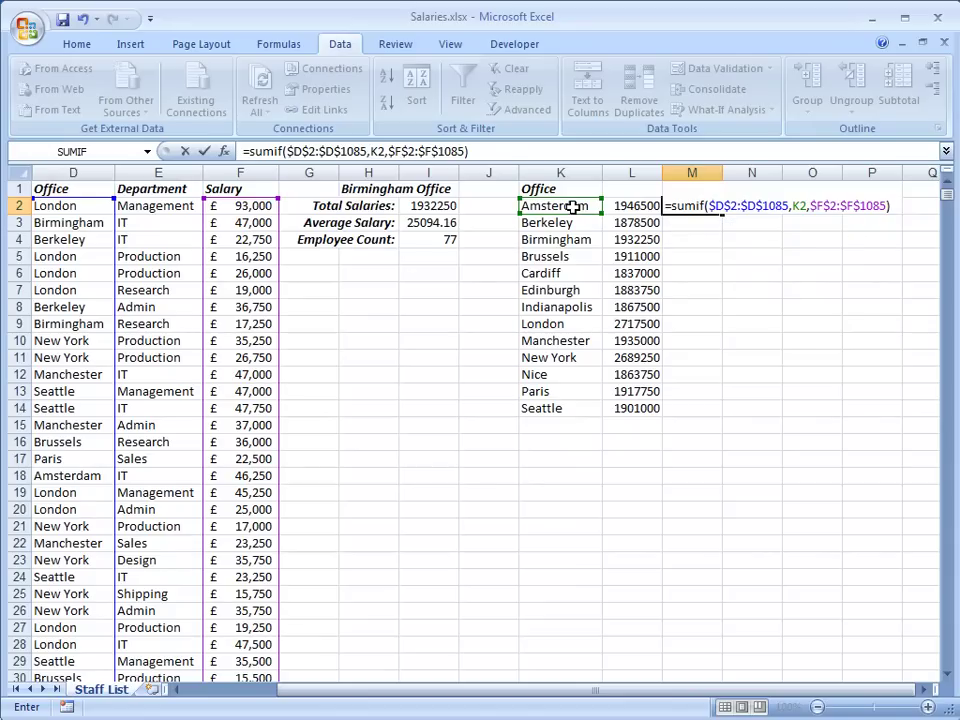
key("Return")
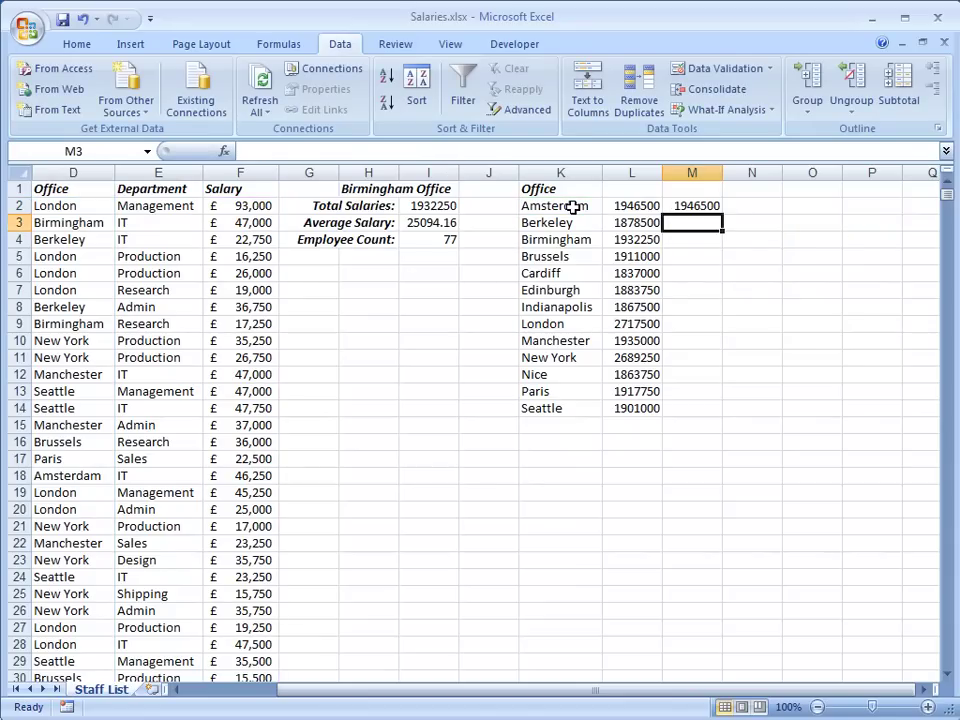
Step: Fill M2's SUMIF down to M14 and compare the L14 and M14 formulas
left_click(714, 205)
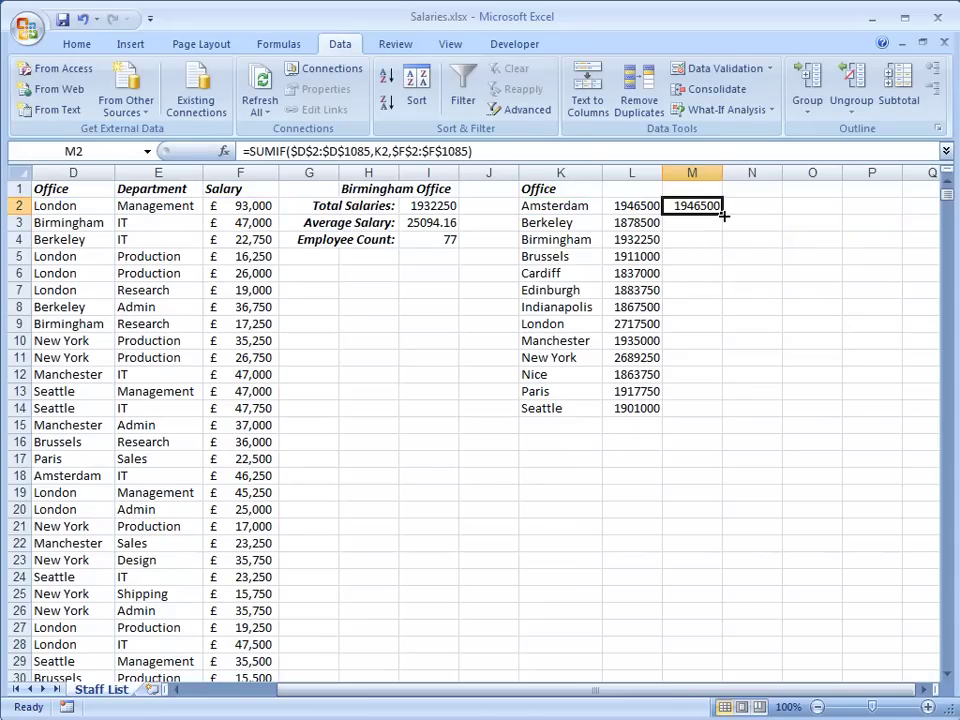
double_click(723, 215)
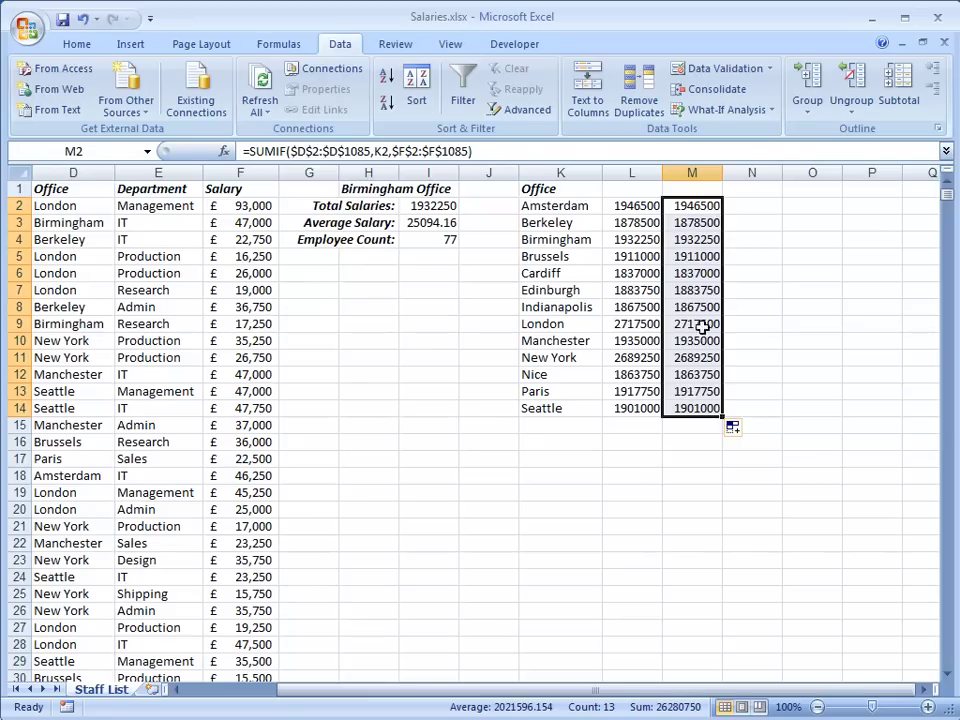
left_click(643, 406)
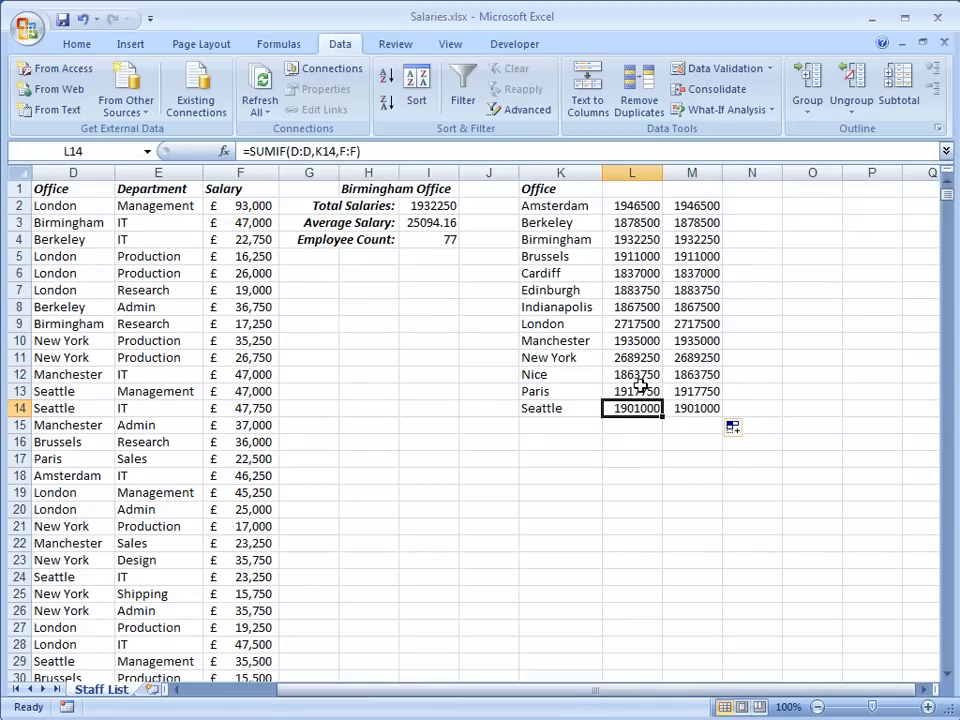
left_click(708, 409)
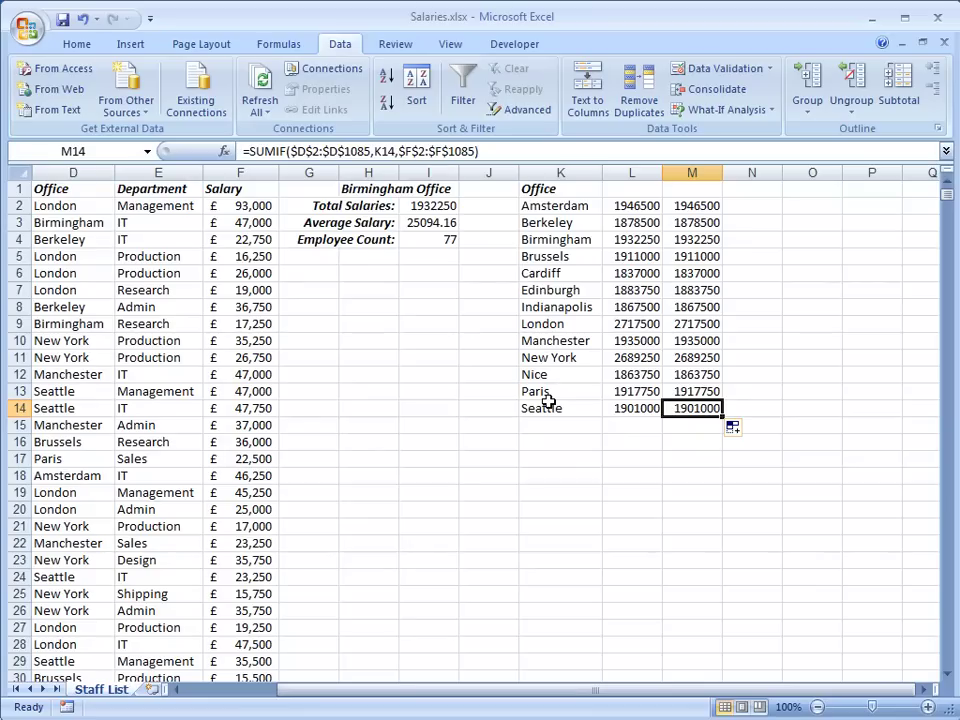
Step: Enter the headings Office in H17 and Total Salaries in I17
left_click(362, 462)
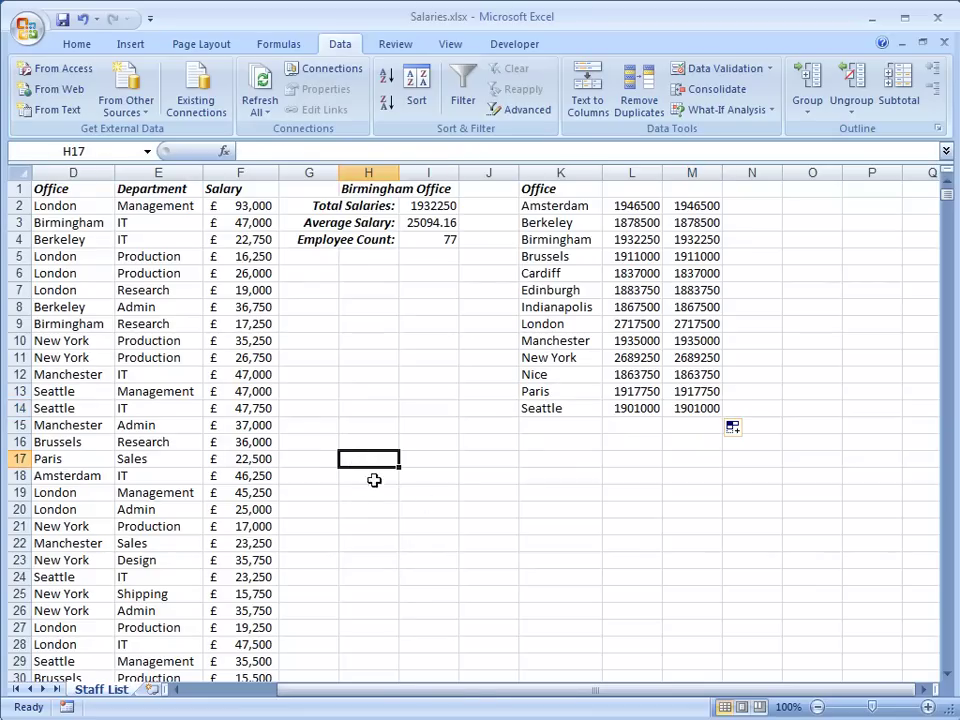
type("Office")
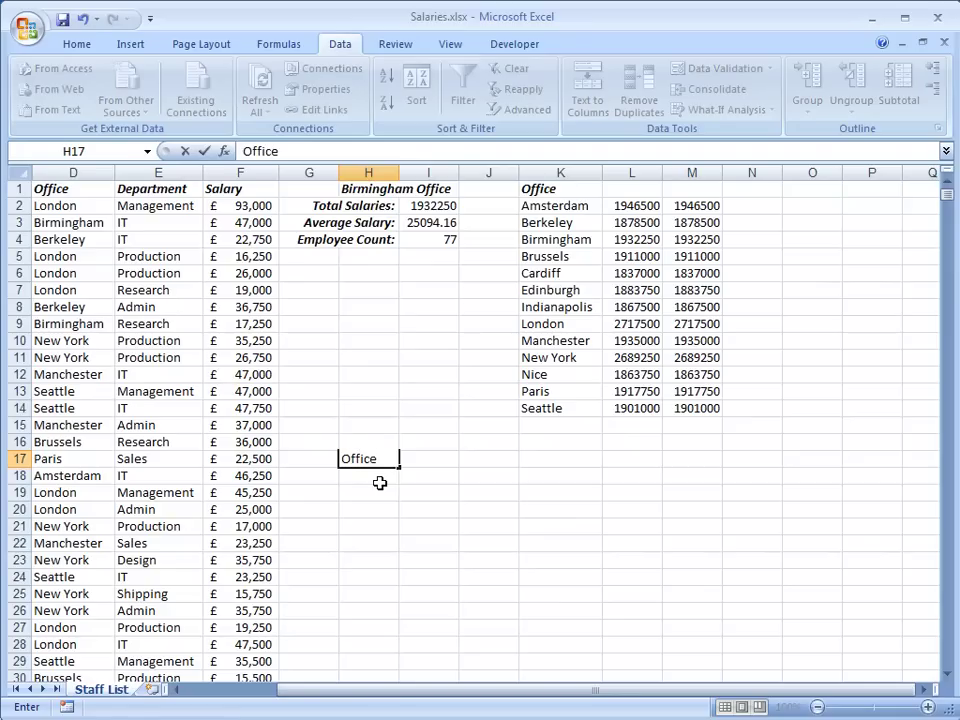
left_click(427, 462)
type("To")
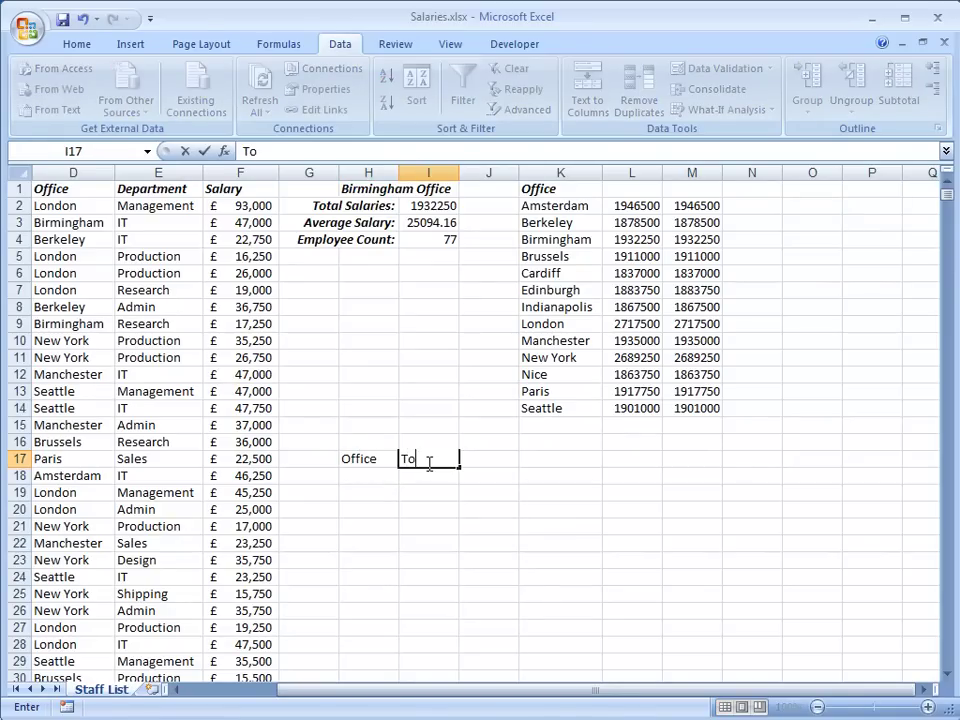
type("rTora")
key("BackSpace")
key("BackSpace")
type("tal salaries")
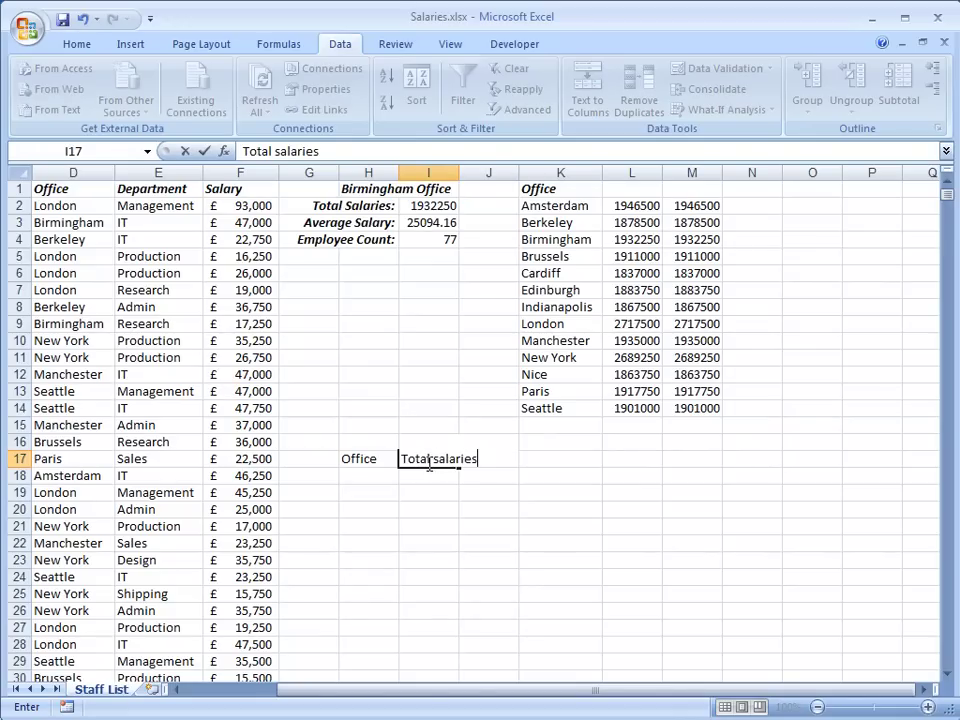
left_click(439, 458)
key("BackSpace")
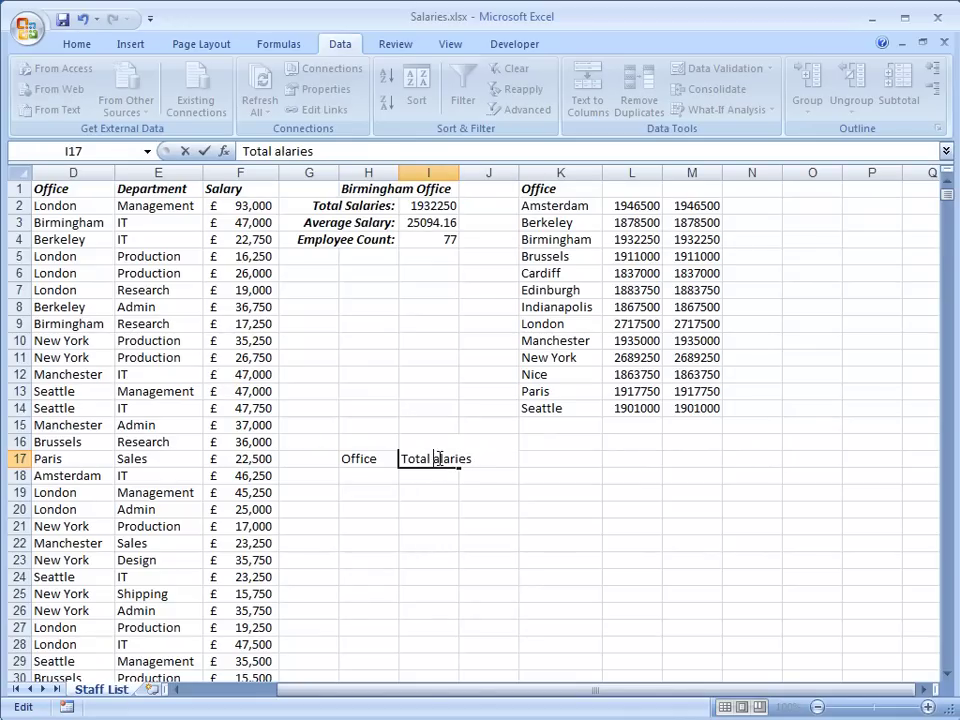
type("S")
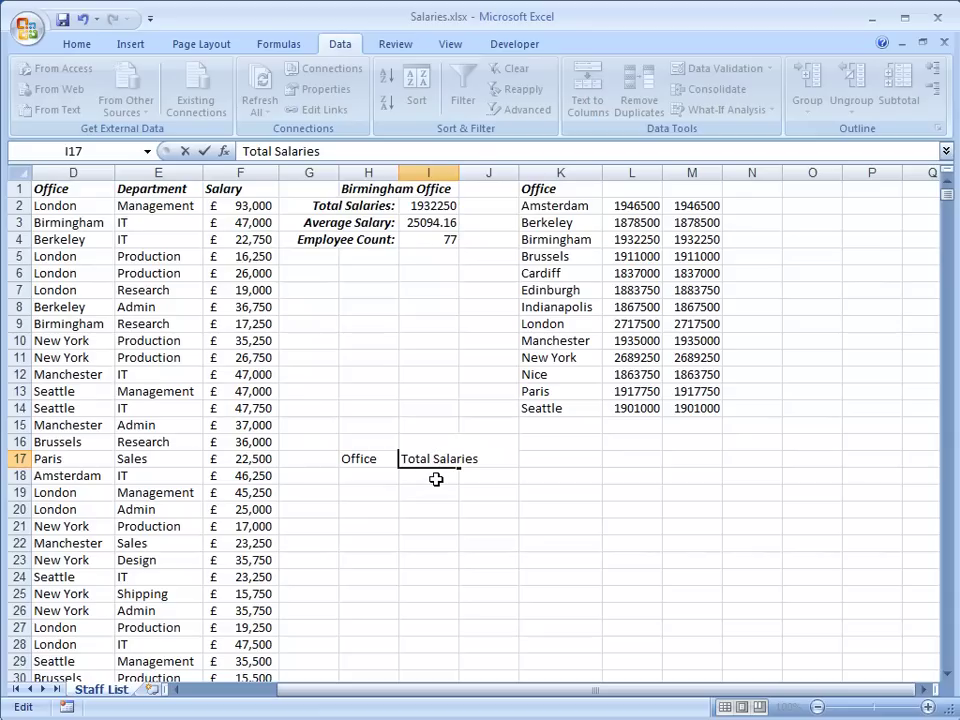
left_click(436, 479)
Step: Make the H17:I17 headings bold and italic
left_click_drag(366, 458, 400, 462)
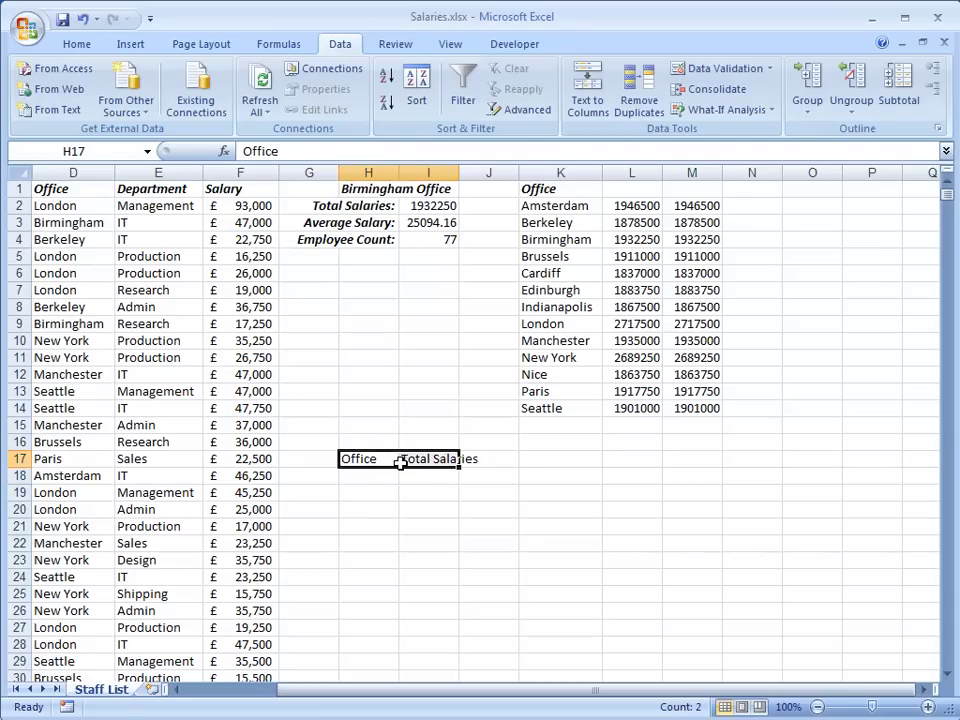
key("ctrl+b")
key("ctrl+i")
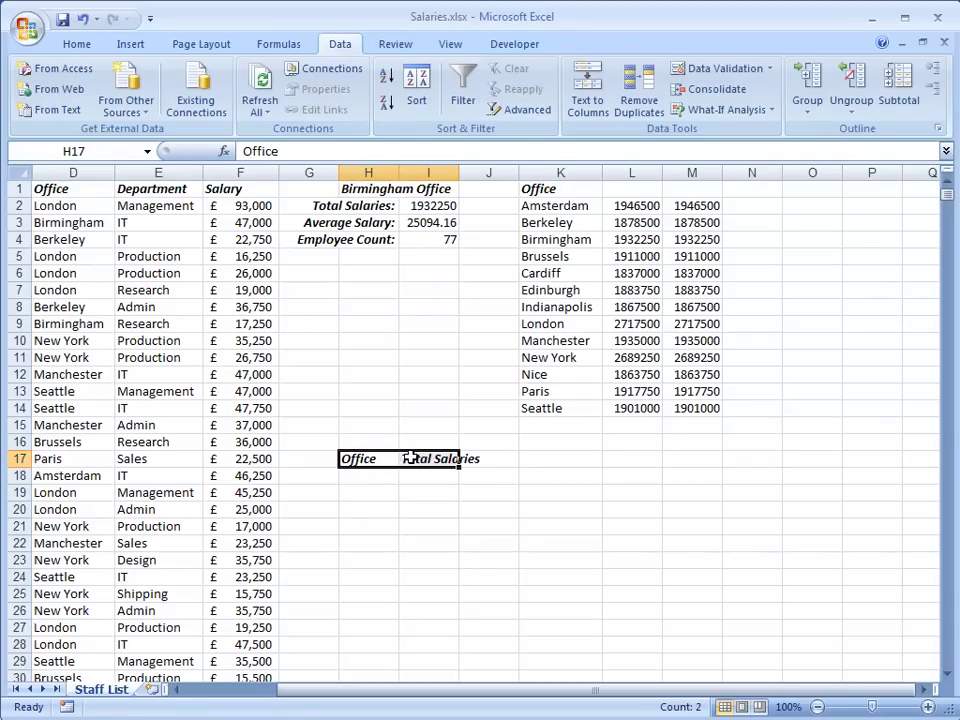
left_click(365, 478)
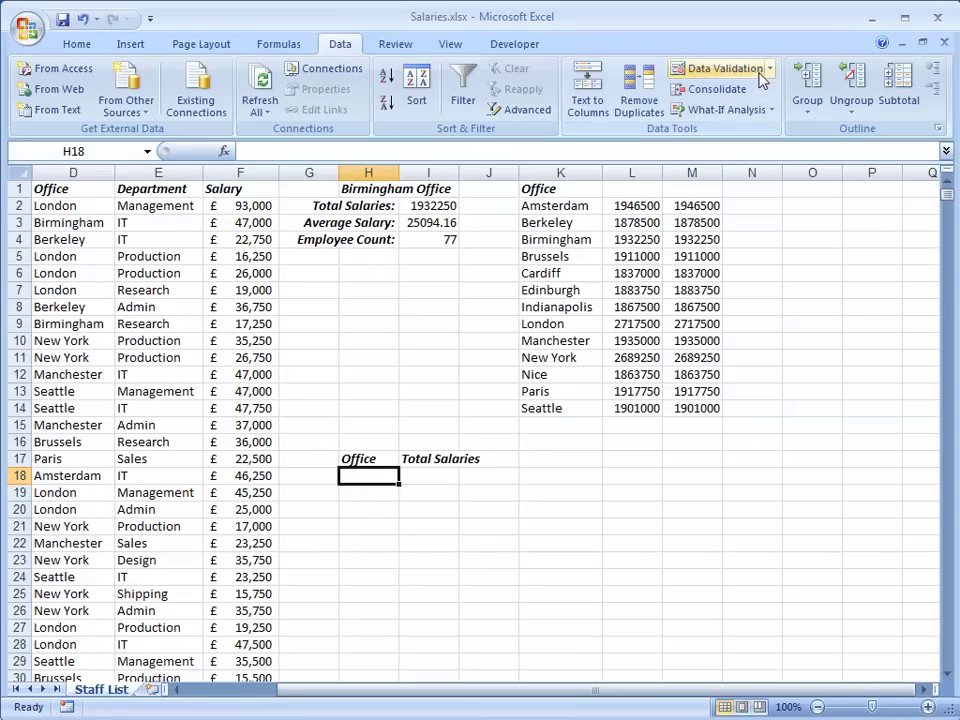
Step: Give H18 a List validation sourced from the office names in $K$2:$K$14
left_click(757, 76)
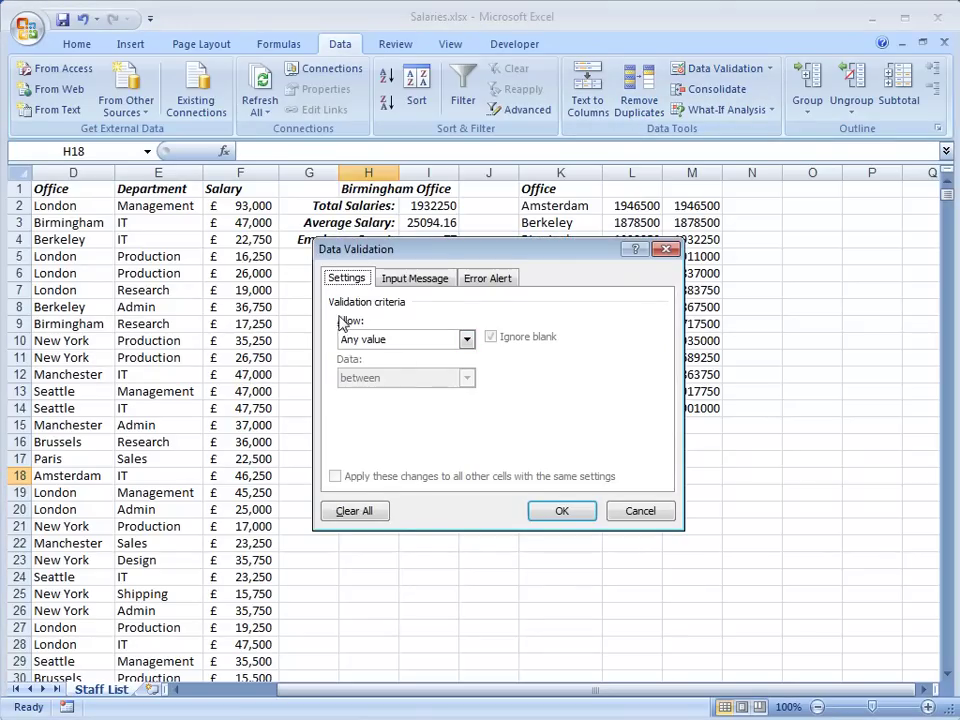
left_click(466, 340)
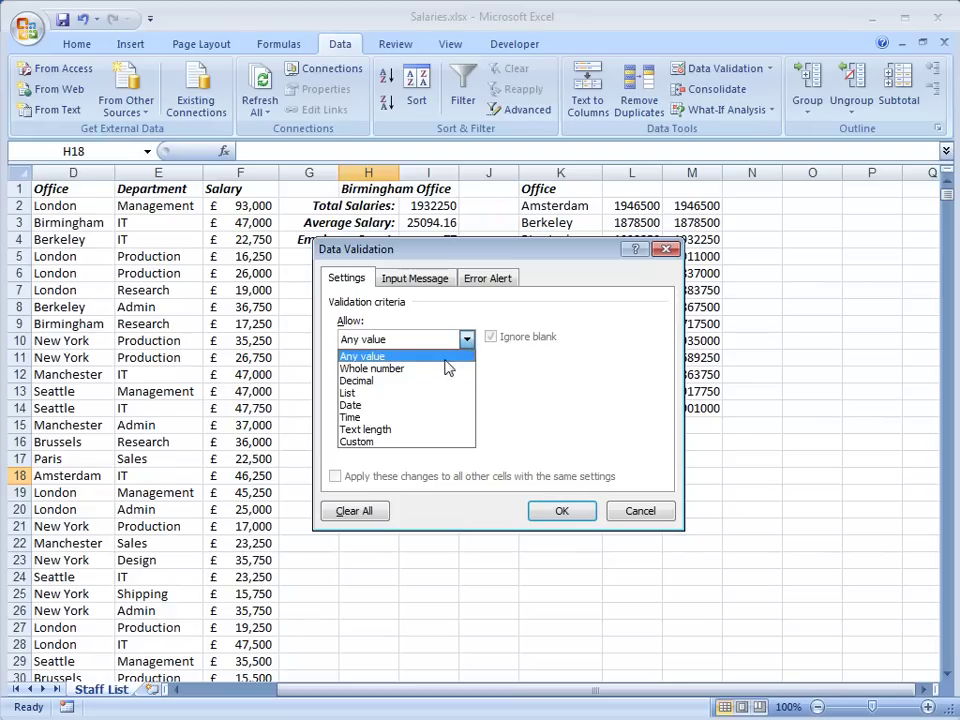
left_click(390, 395)
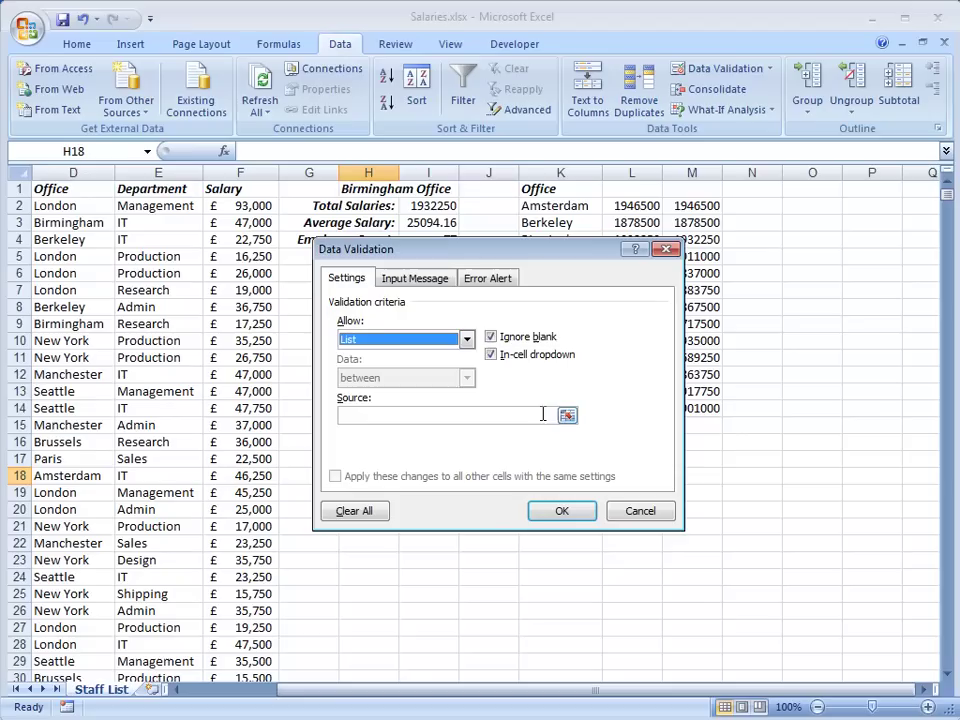
left_click(508, 414)
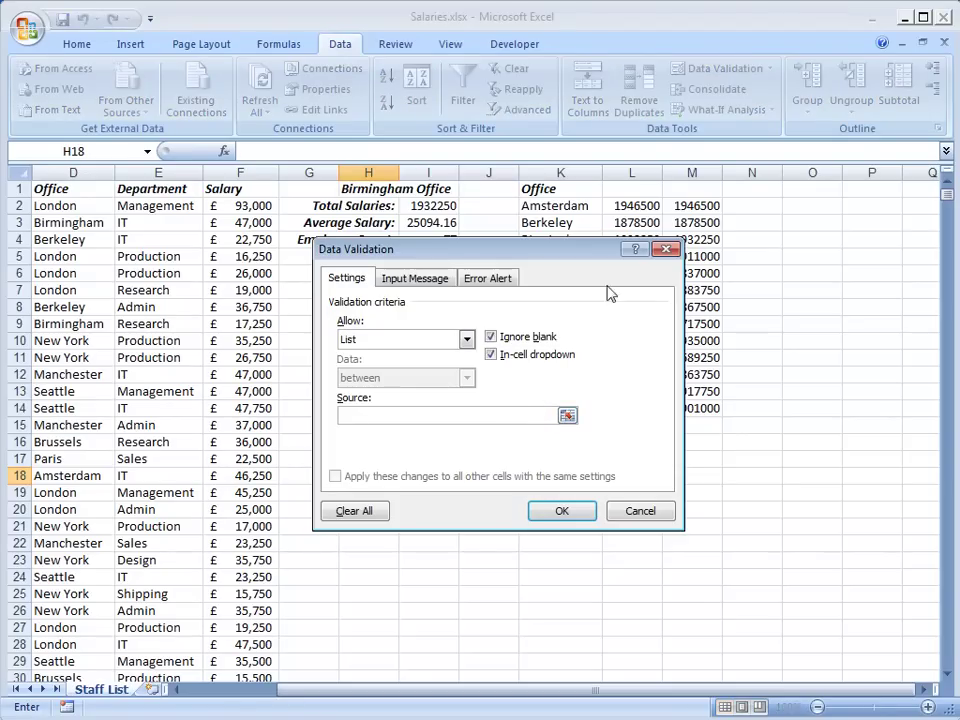
left_click_drag(590, 252, 390, 184)
left_click_drag(574, 204, 567, 404)
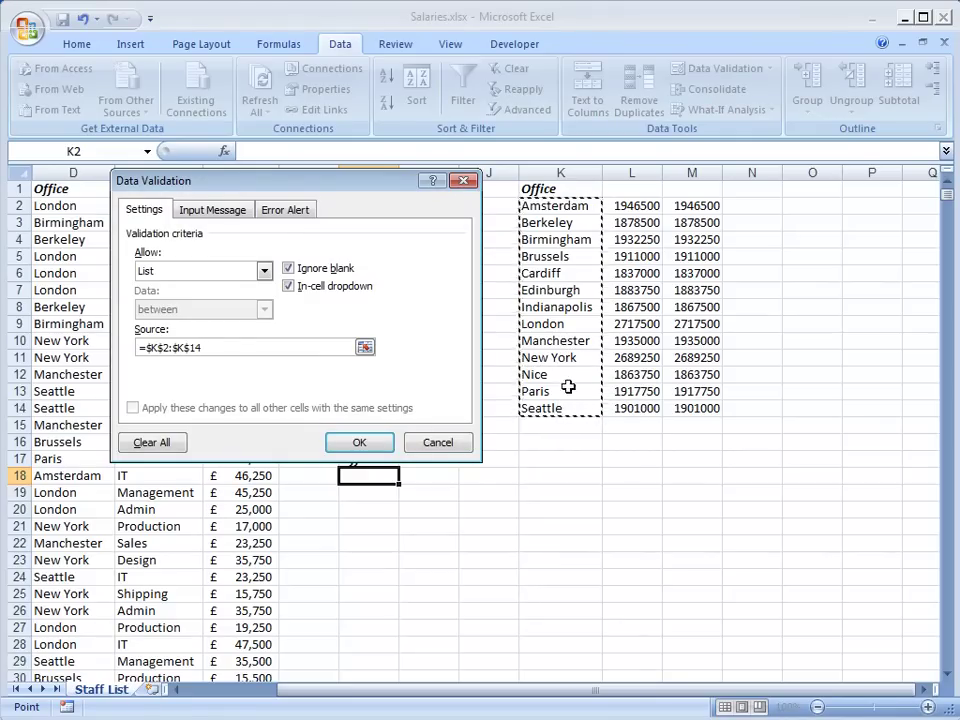
left_click(379, 443)
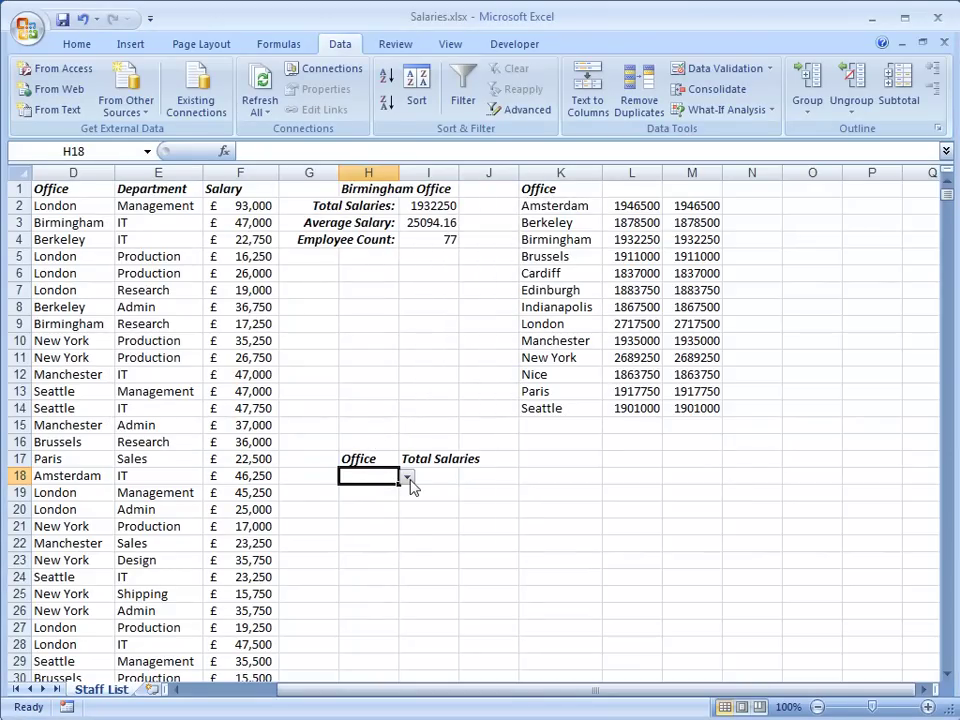
left_click(407, 478)
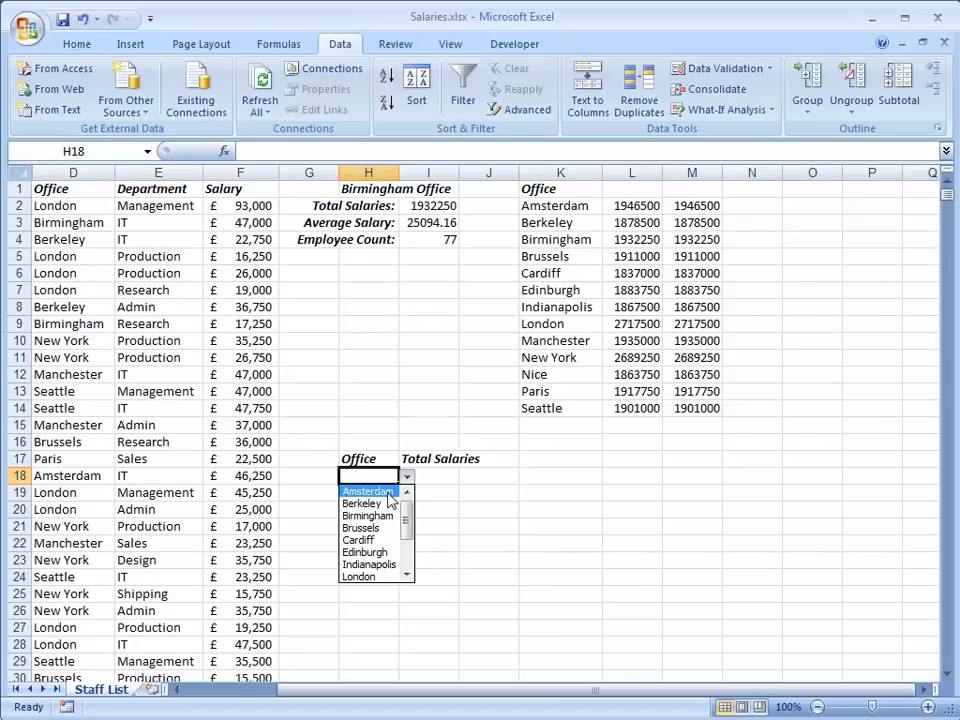
left_click(388, 482)
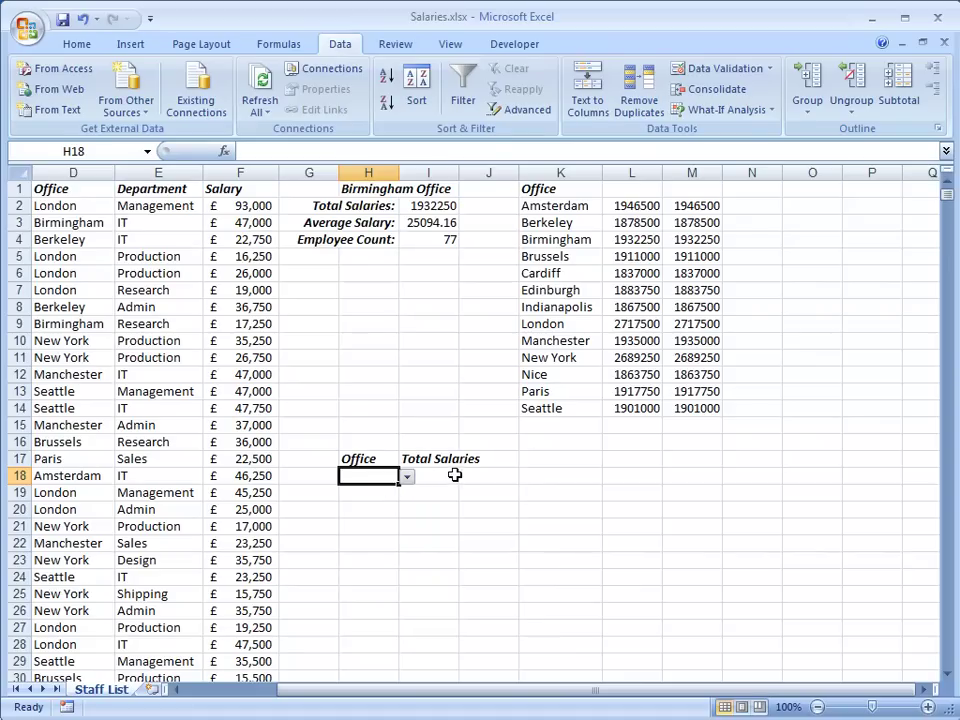
left_click(445, 475)
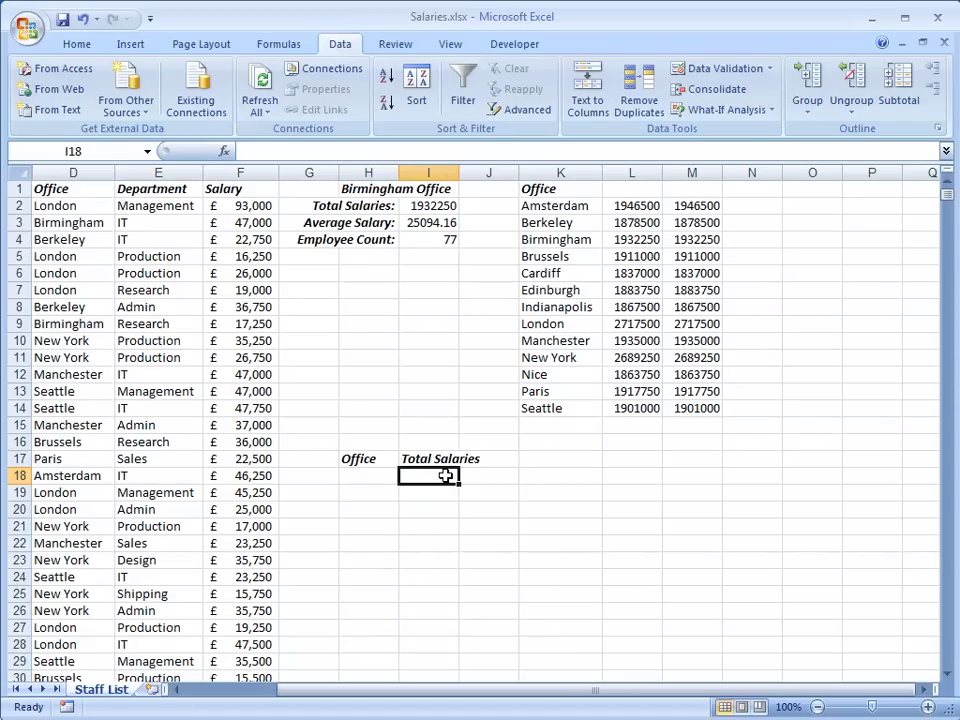
Step: Enter =sumif(D:D,H18,F:F) in I18 to total column F salaries for H18's office
type("=")
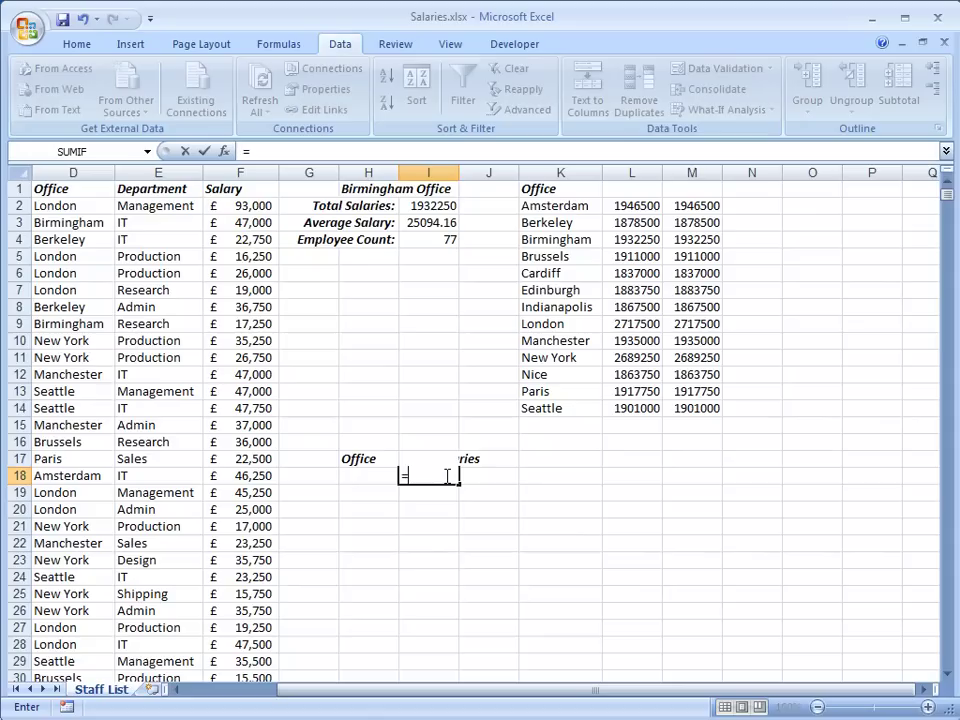
type("sumif(")
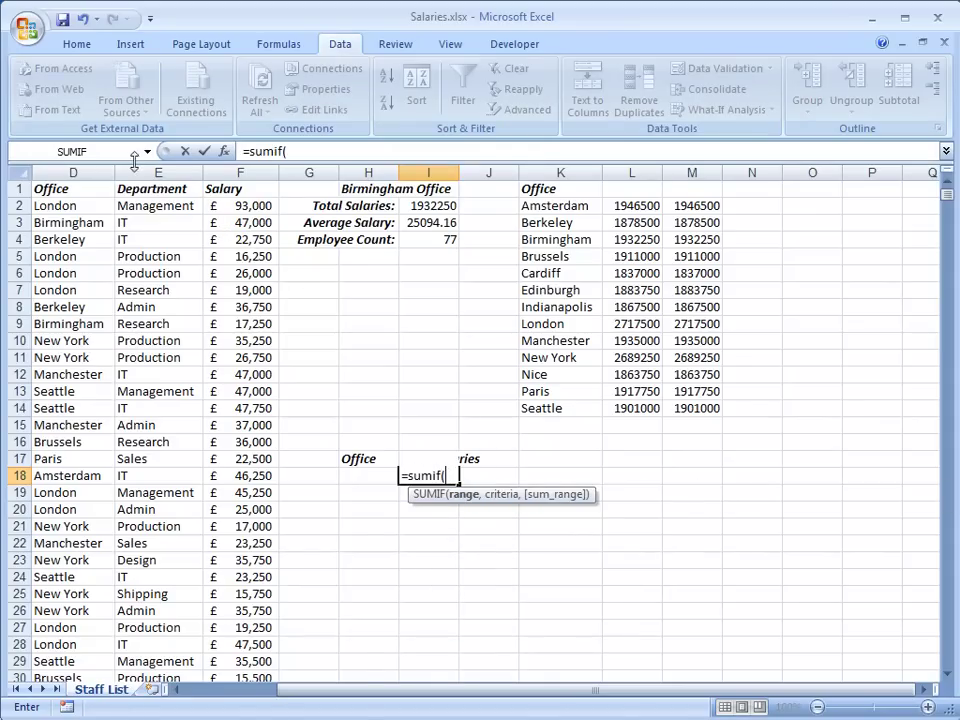
left_click(85, 171)
type(",")
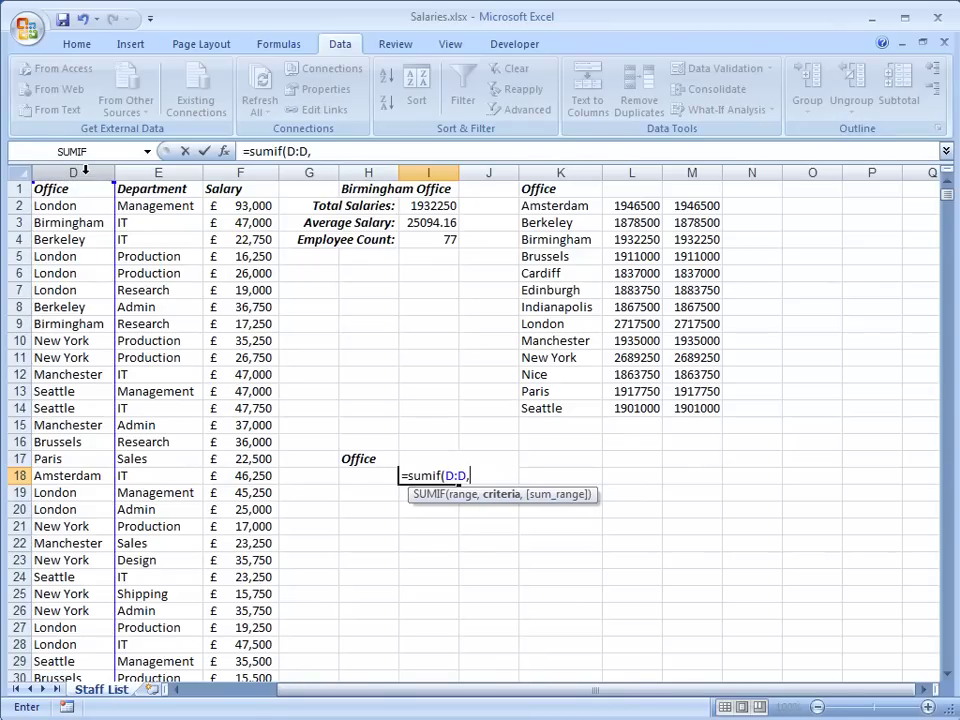
left_click(367, 475)
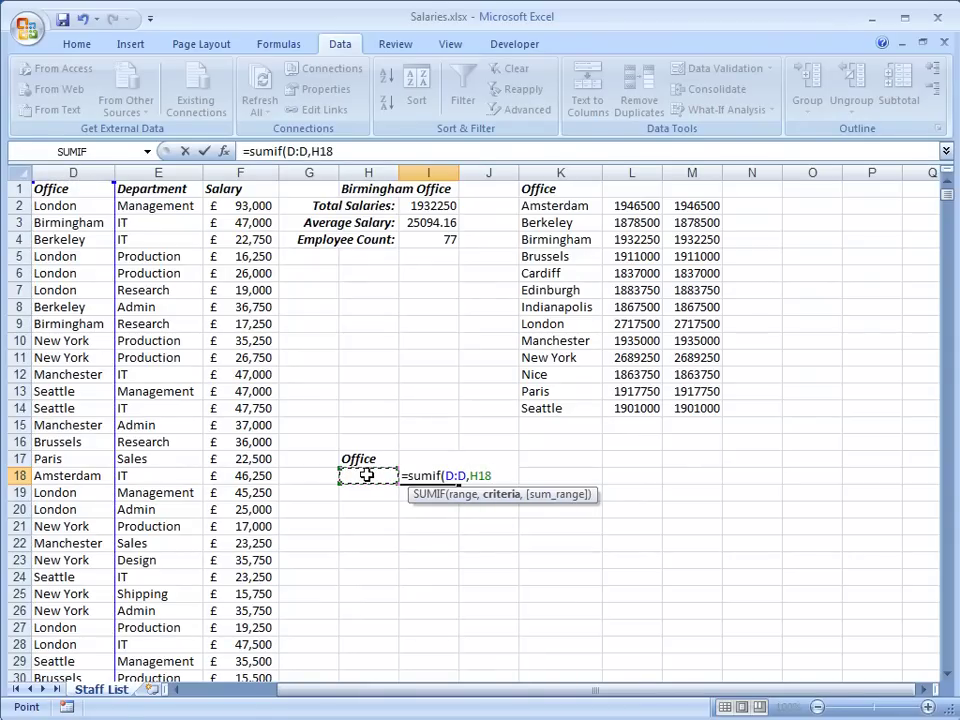
type(",")
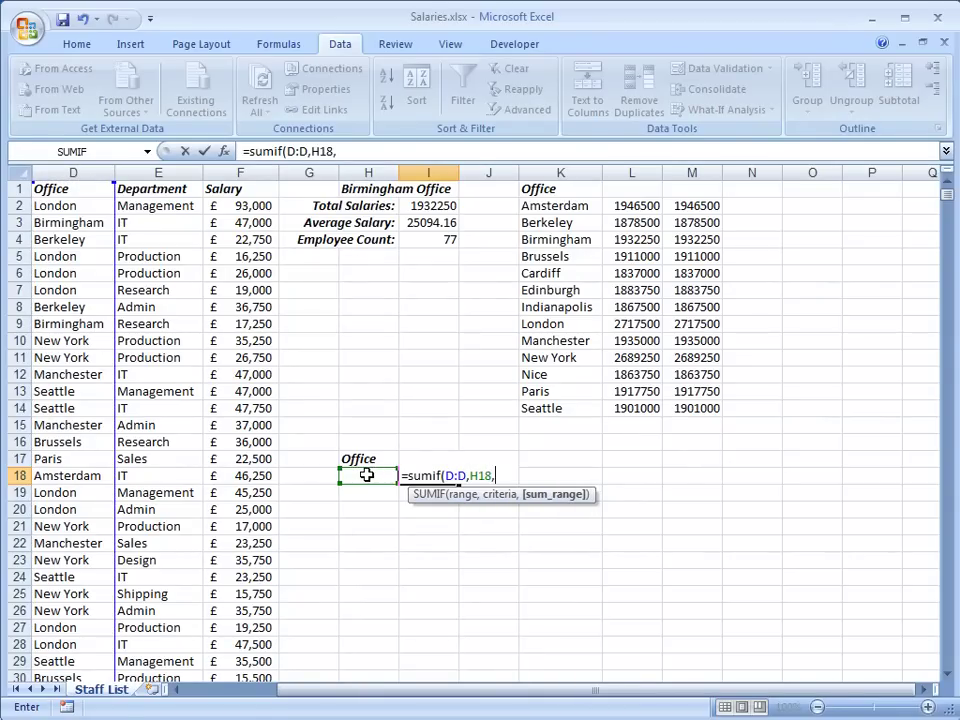
left_click(252, 173)
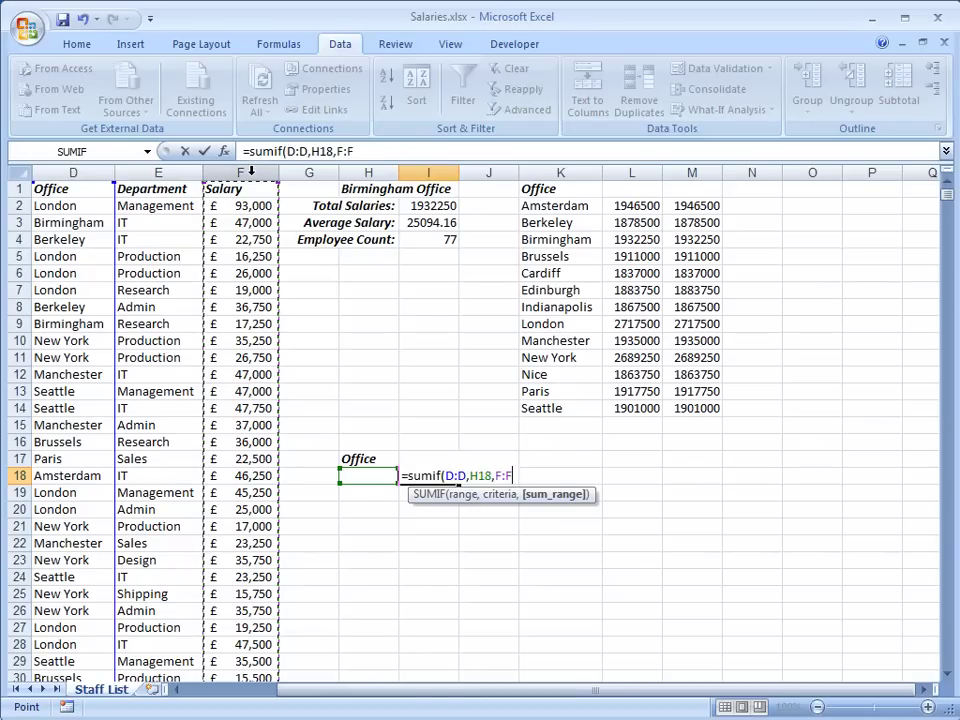
type(")")
key("Return")
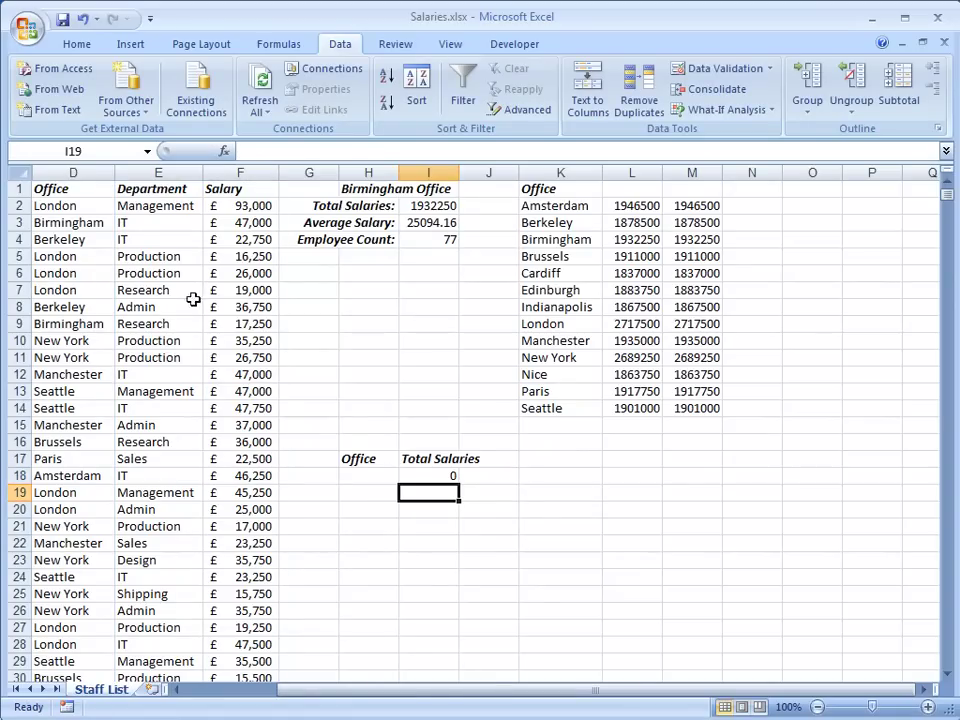
Step: Choose Amsterdam from H18's dropdown and autofit column H
left_click(376, 476)
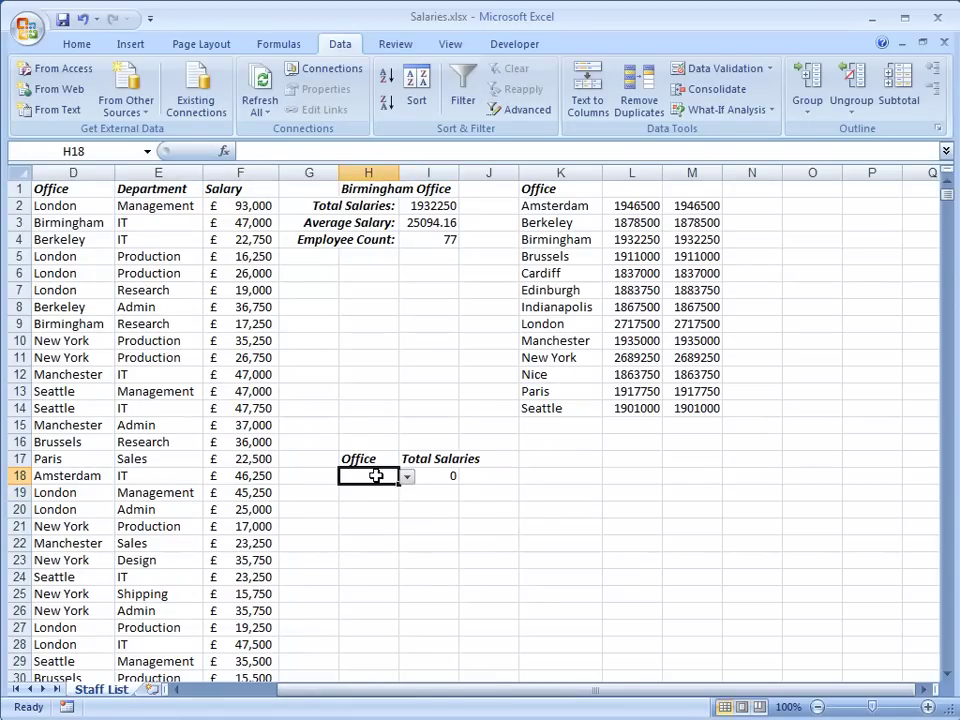
left_click(408, 481)
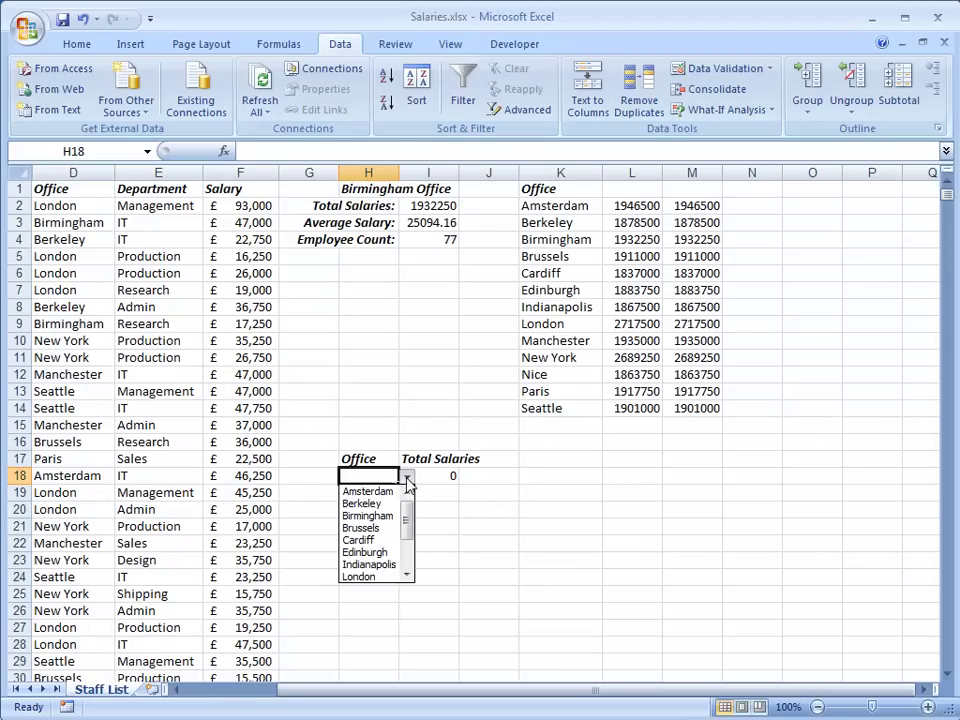
left_click(385, 493)
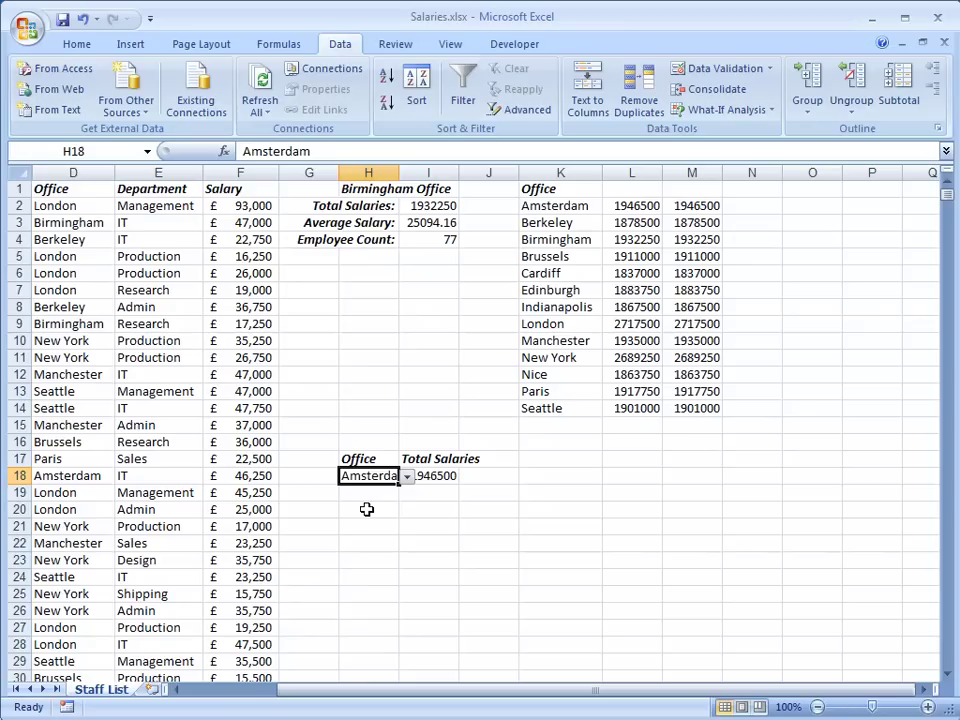
left_click(367, 509)
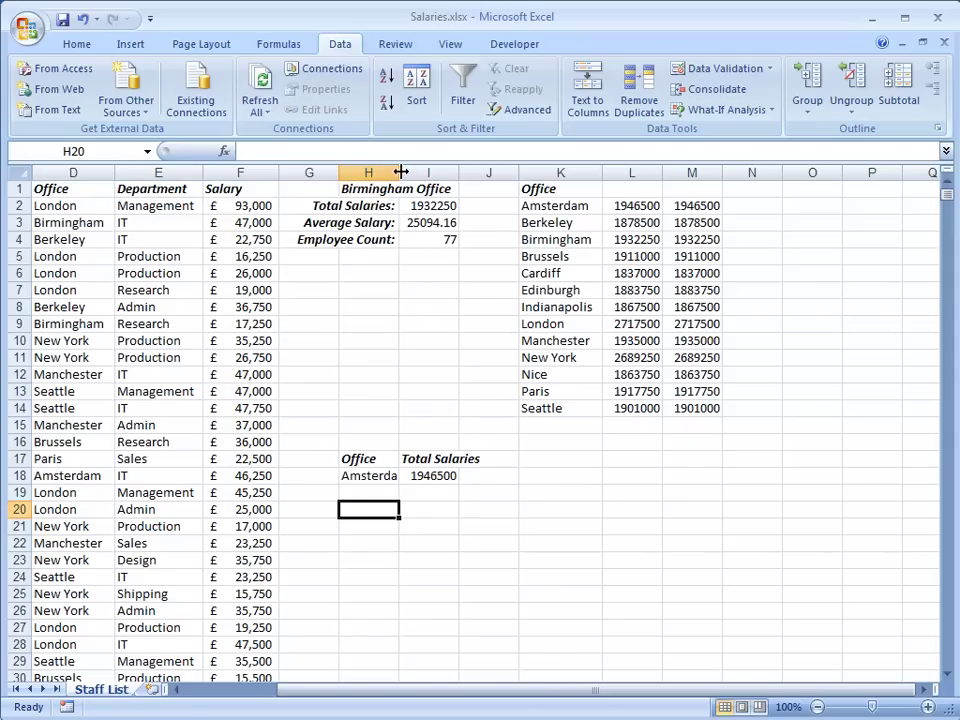
double_click(400, 172)
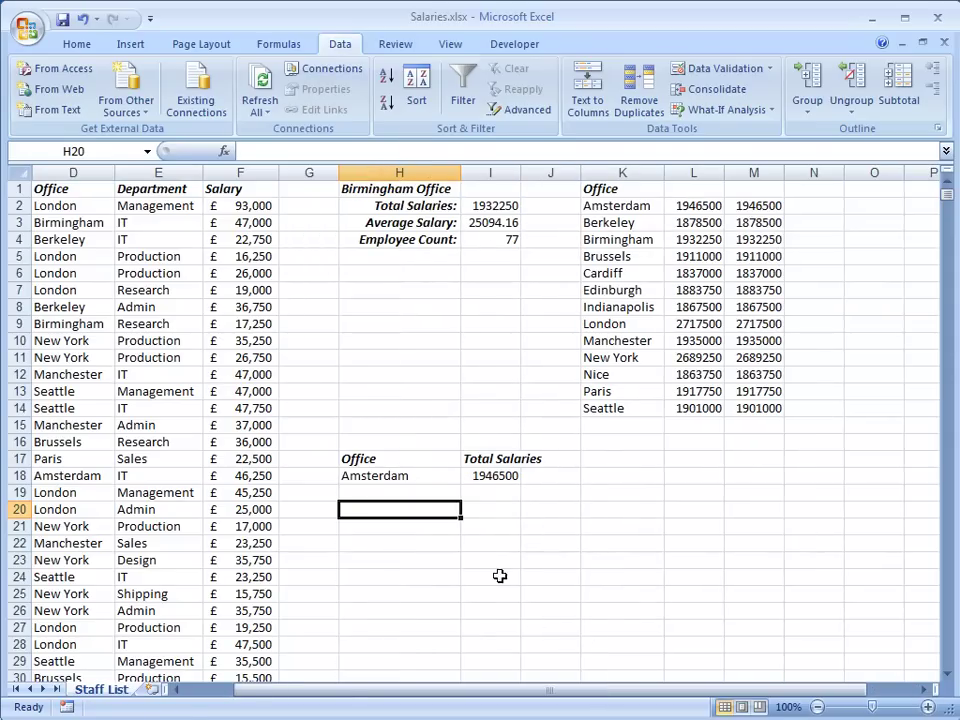
Step: Switch H18 to Birmingham, then London, so I18 shows 2717500
left_click(426, 475)
left_click(468, 477)
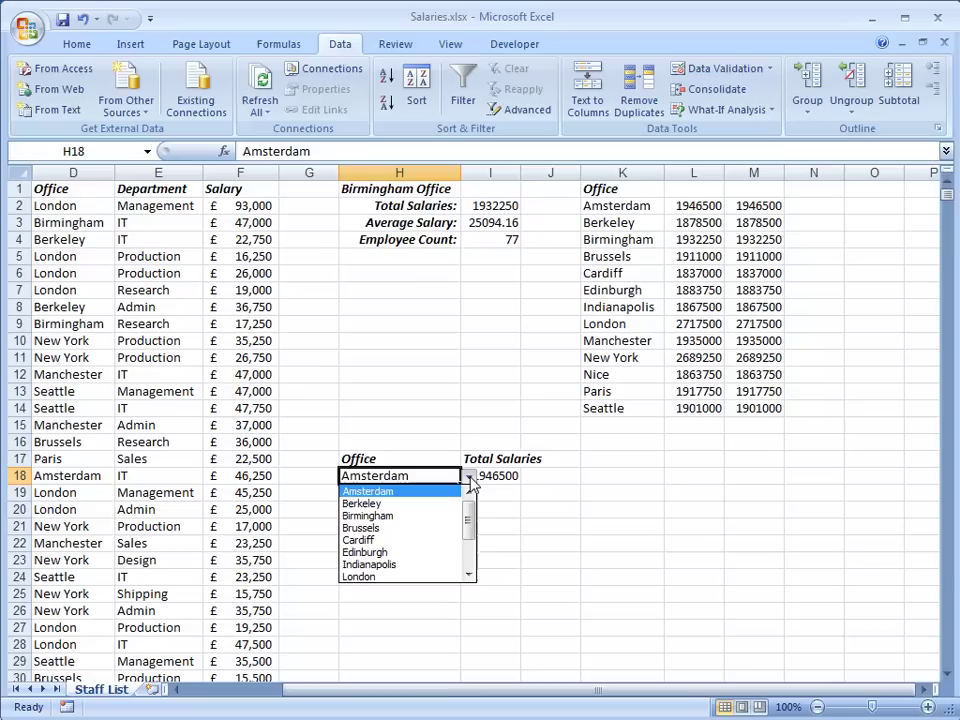
left_click(399, 517)
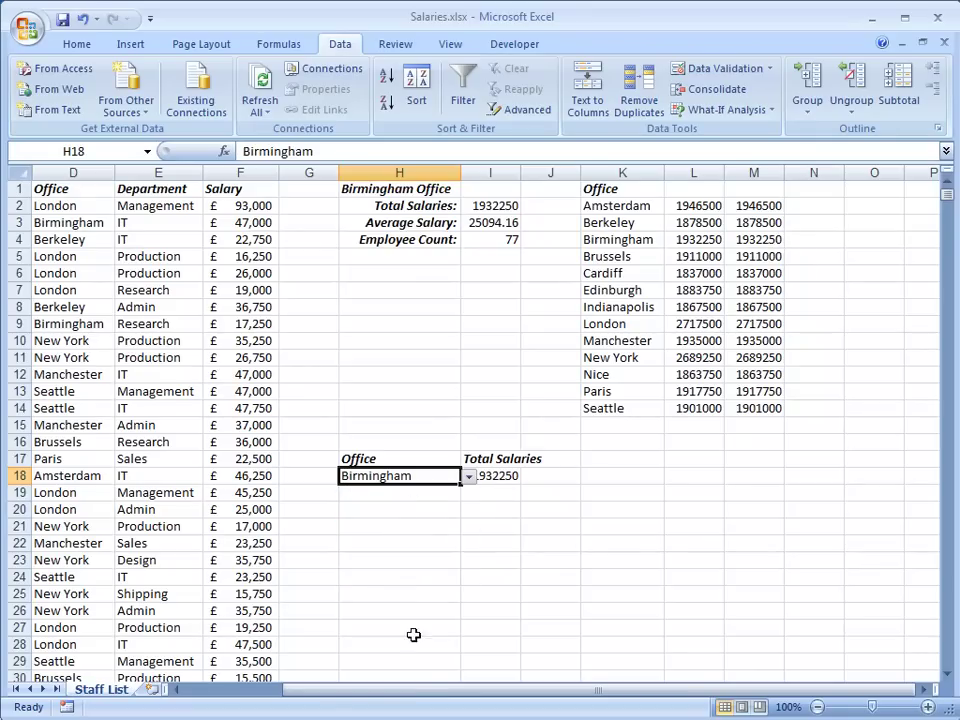
left_click(468, 477)
left_click(394, 553)
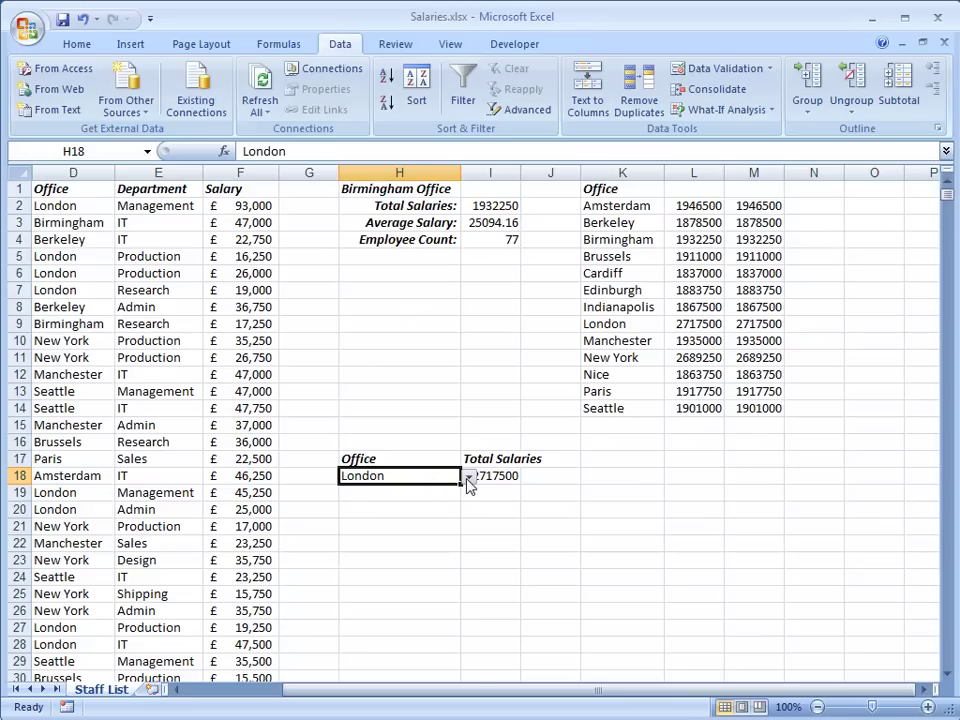
left_click(541, 555)
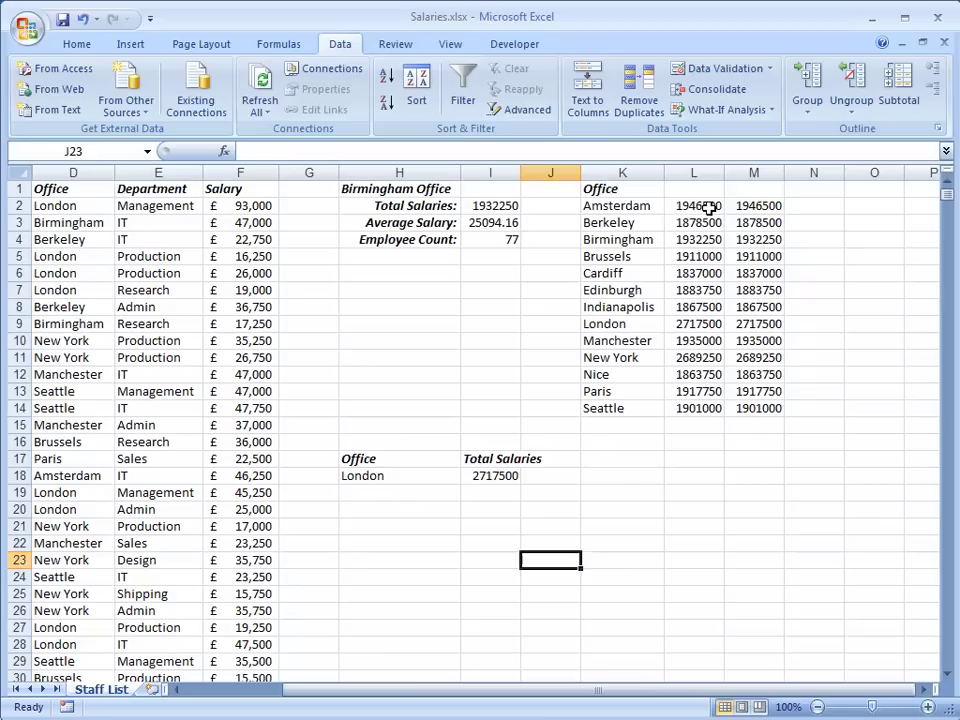
Step: Format L2:M14, I18 and I2:I3 as £ accounting with no decimals
left_click_drag(709, 206, 758, 408)
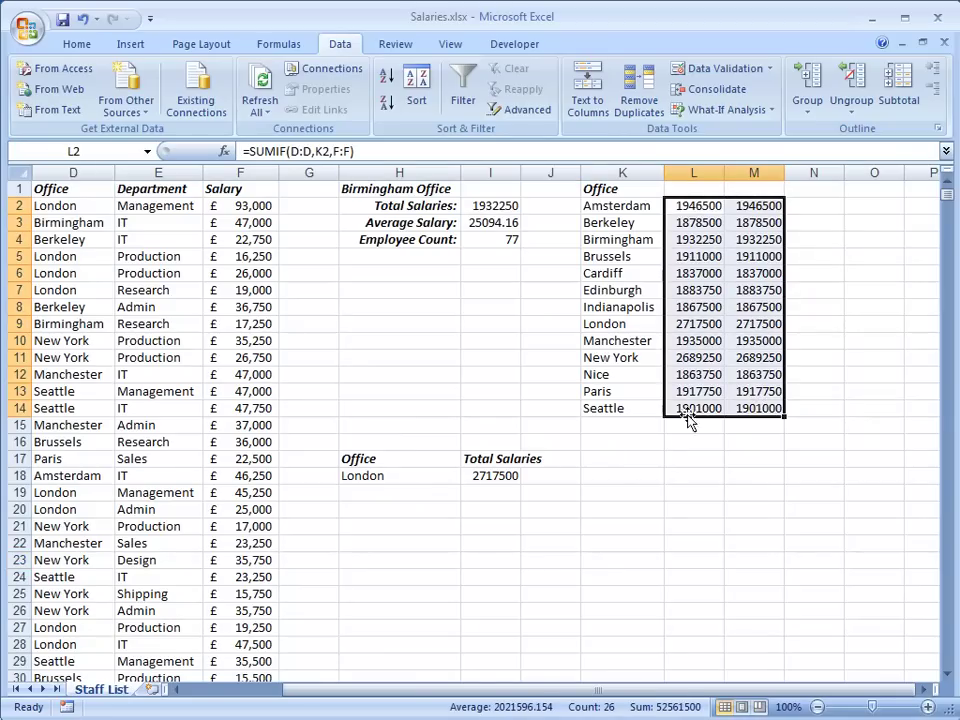
left_click(509, 476)
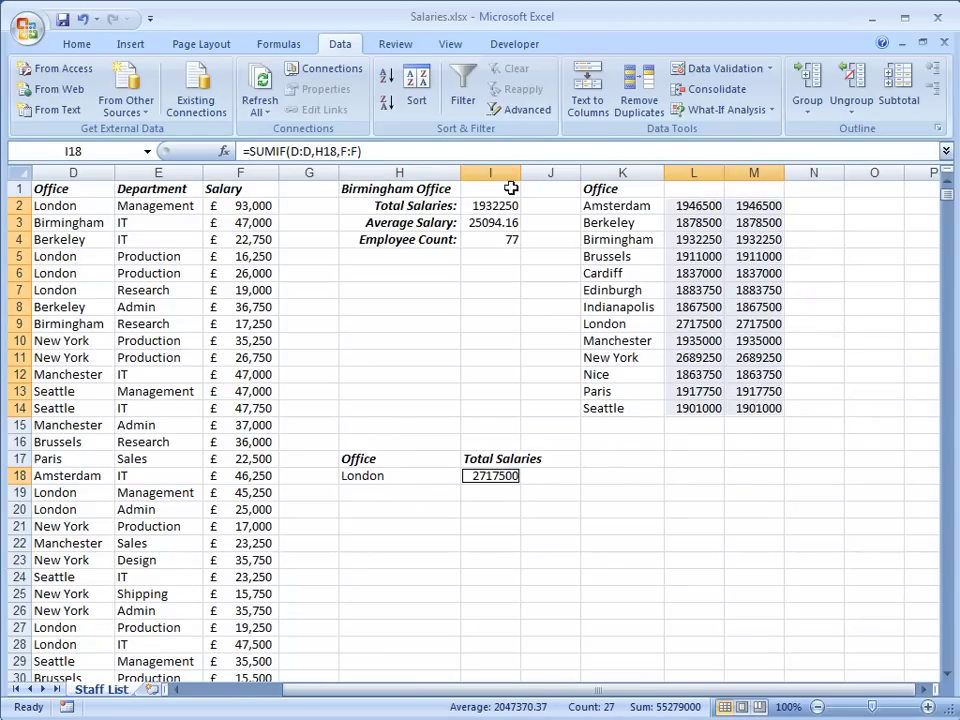
left_click_drag(497, 205, 499, 219)
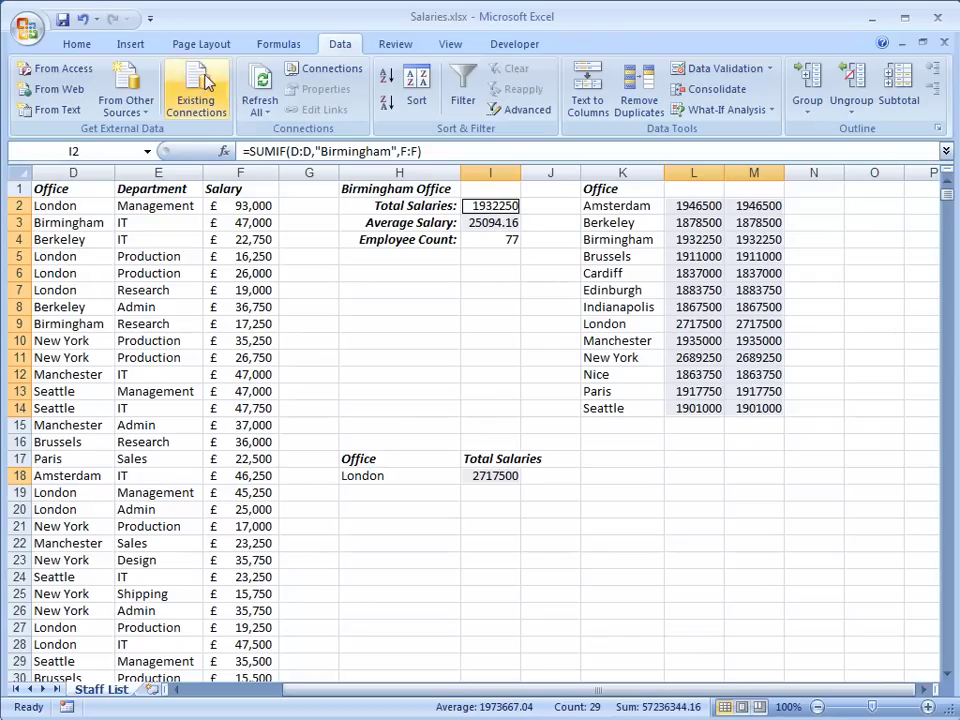
left_click(76, 44)
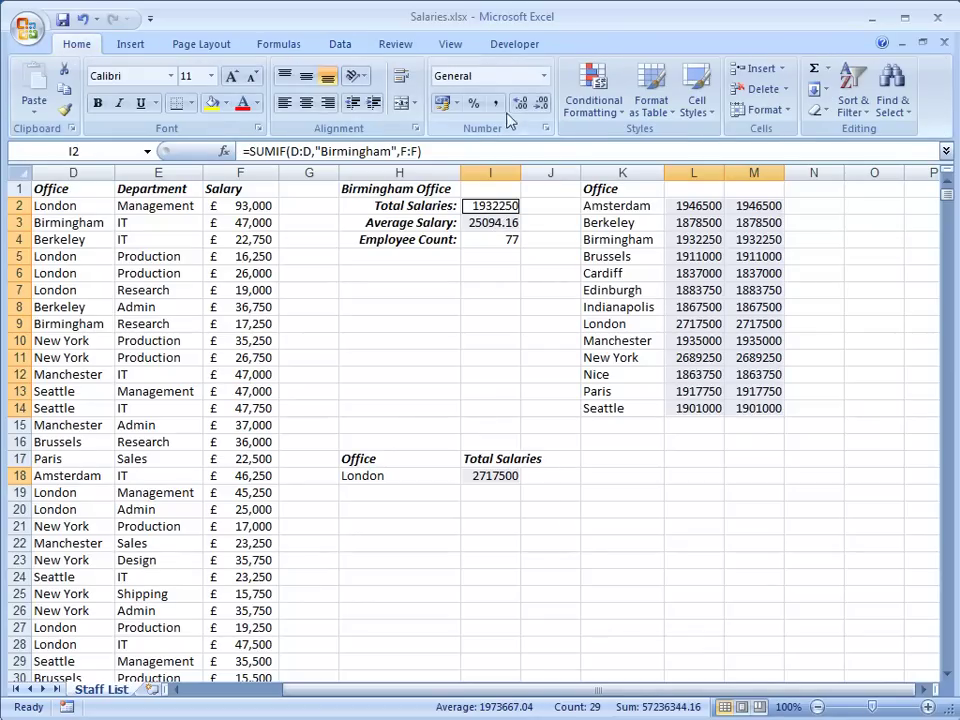
left_click(442, 104)
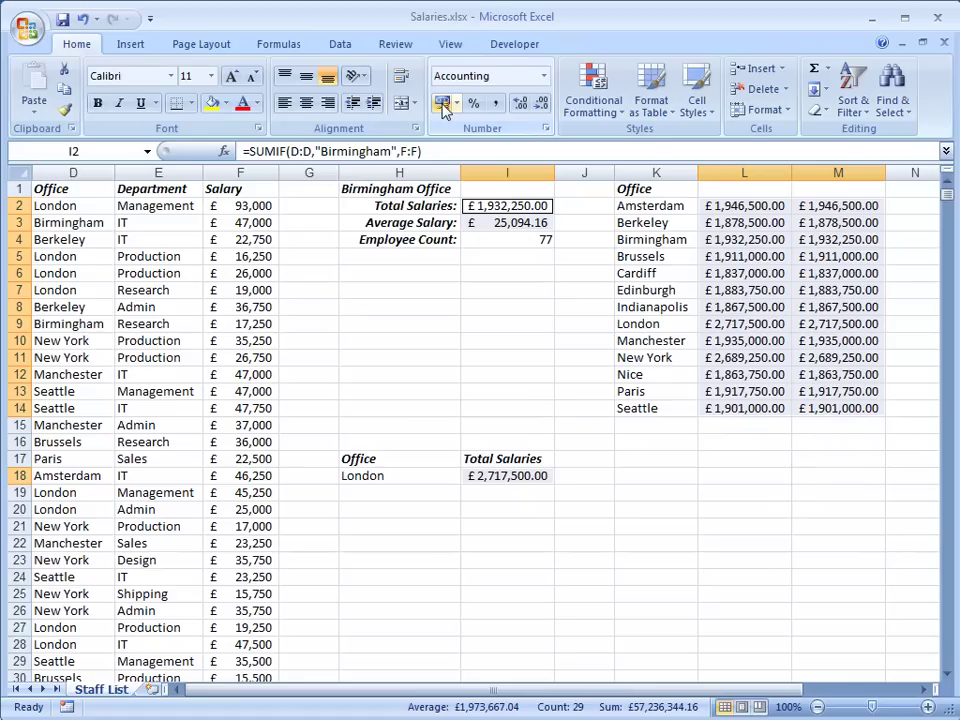
left_click(541, 104)
left_click(541, 104)
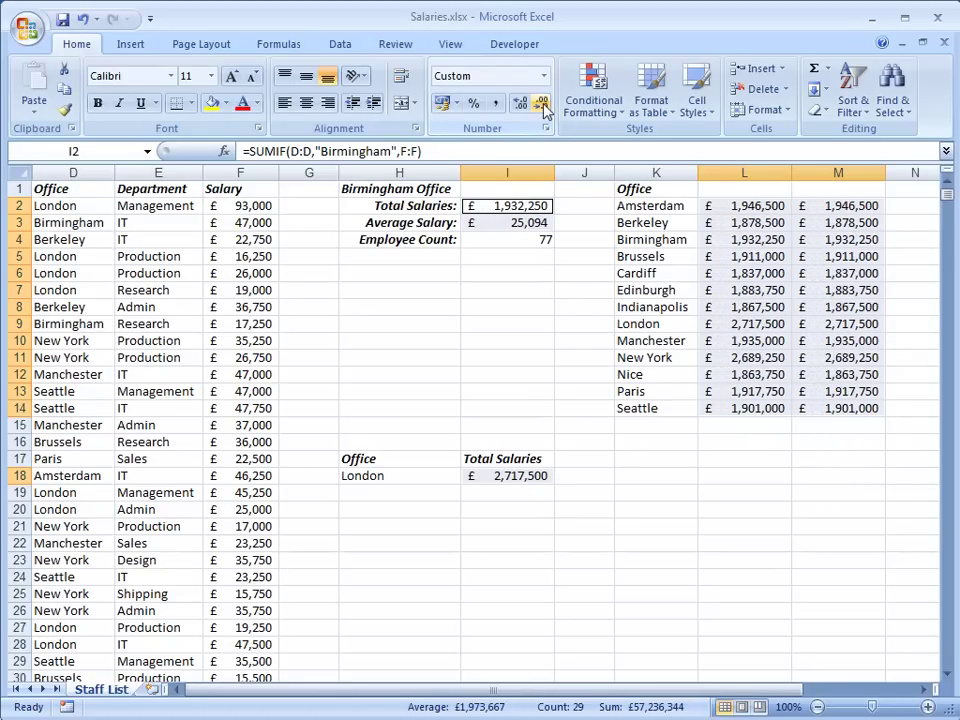
left_click(621, 550)
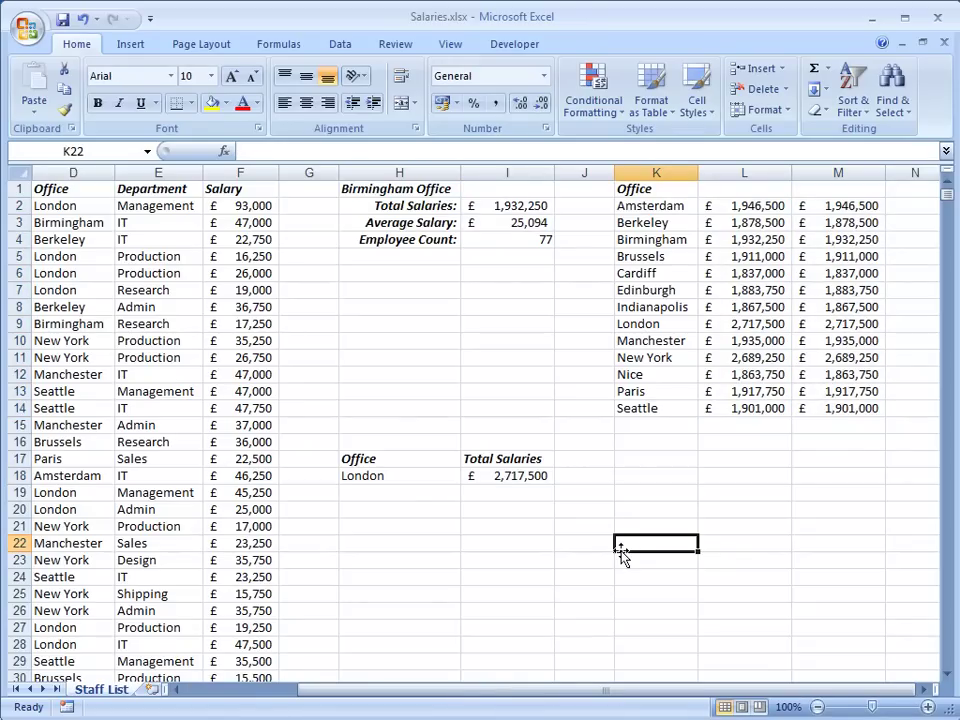